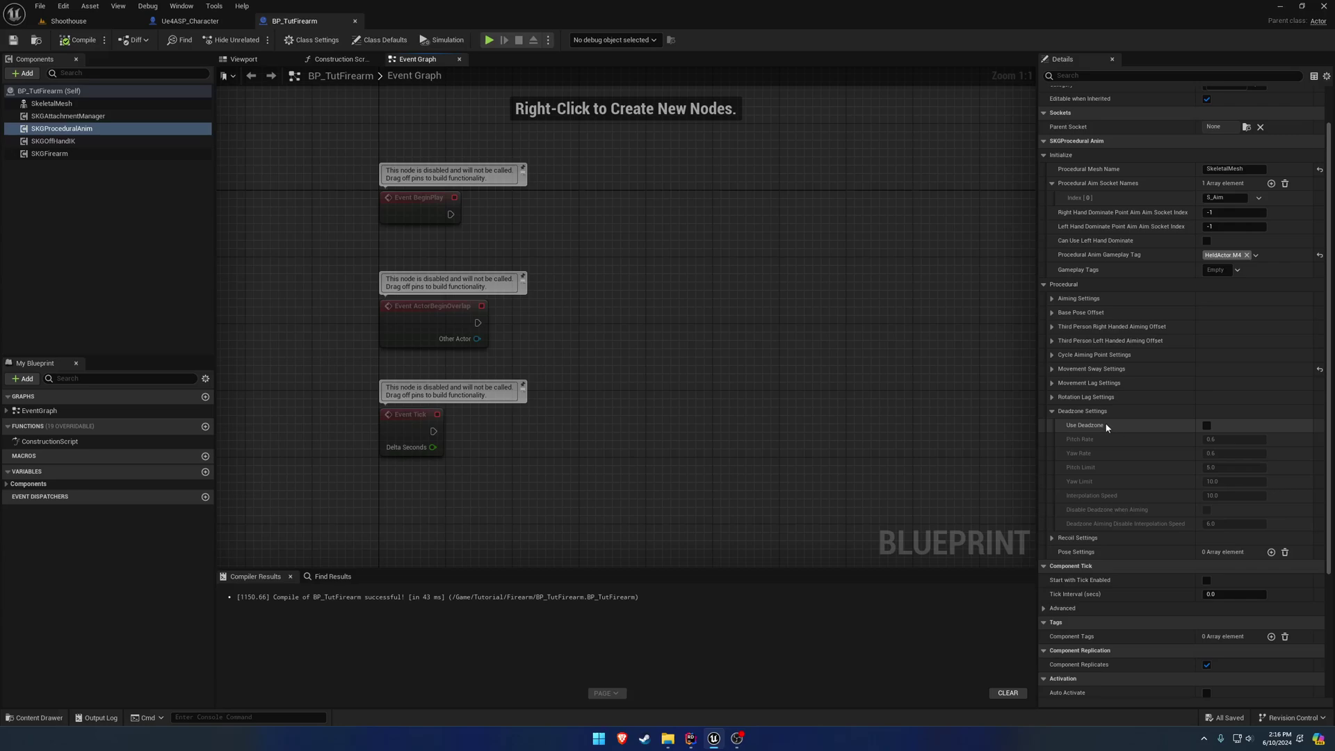
Enable Use Deadzone in the firearm's SKGProceduralAnim settings and save the blueprint.
left_click(1207, 426)
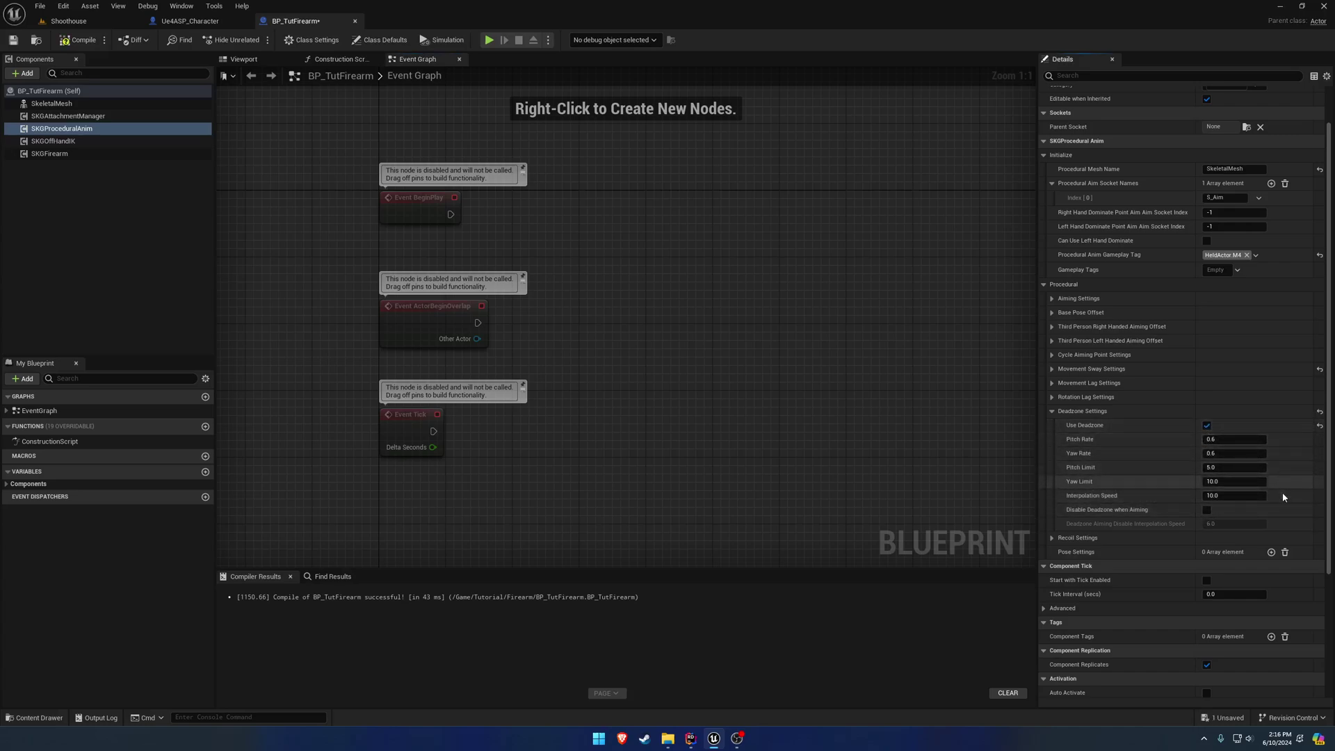
left_click(13, 40)
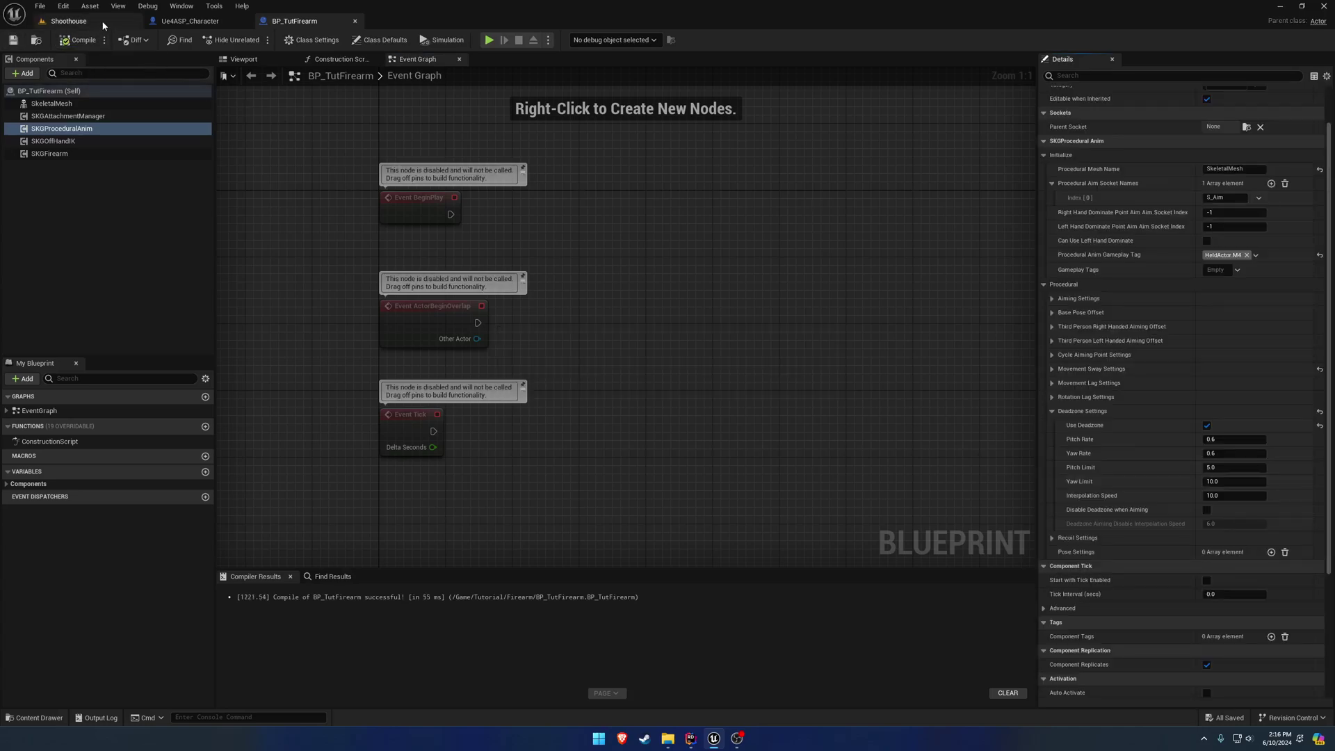
Play-test the Shoothouse level to check the firearm's deadzone movement, and return to the BP_TutFirearm blueprint.
left_click(69, 20)
key("alt+p")
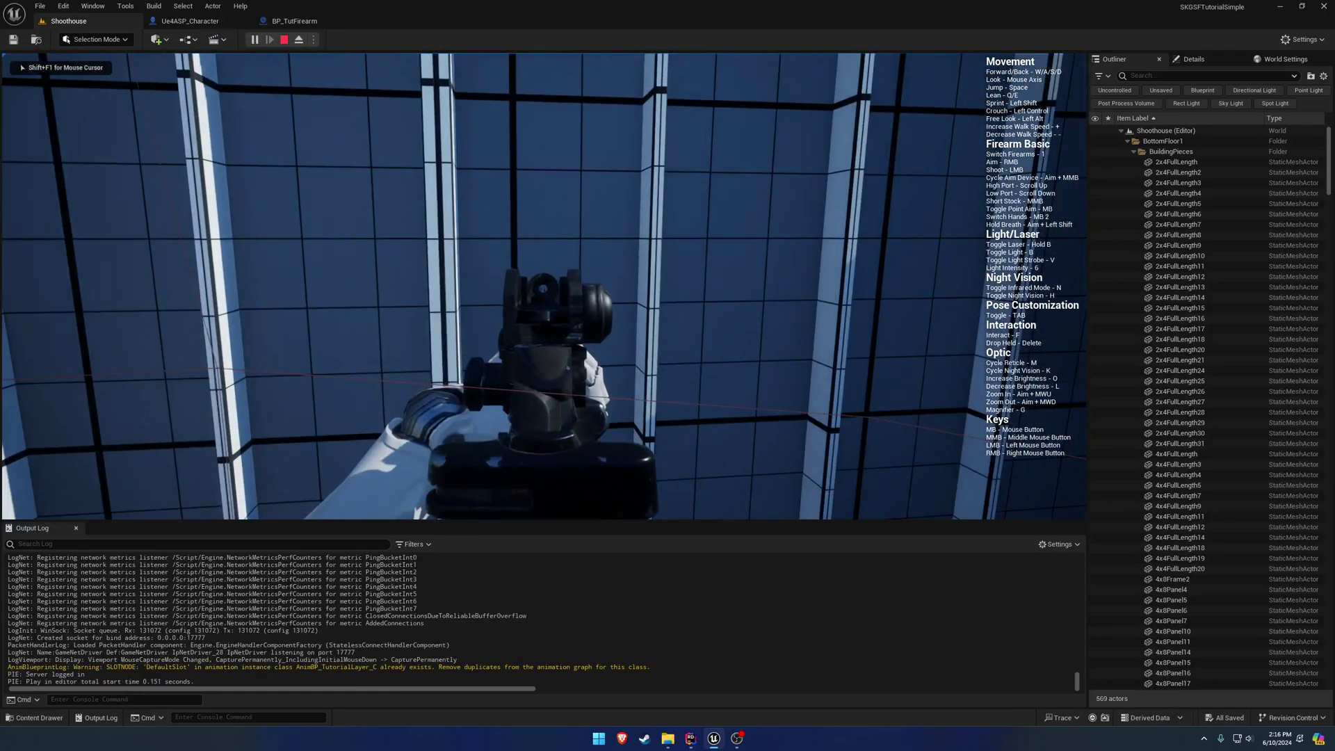
mouse_move(542, 285)
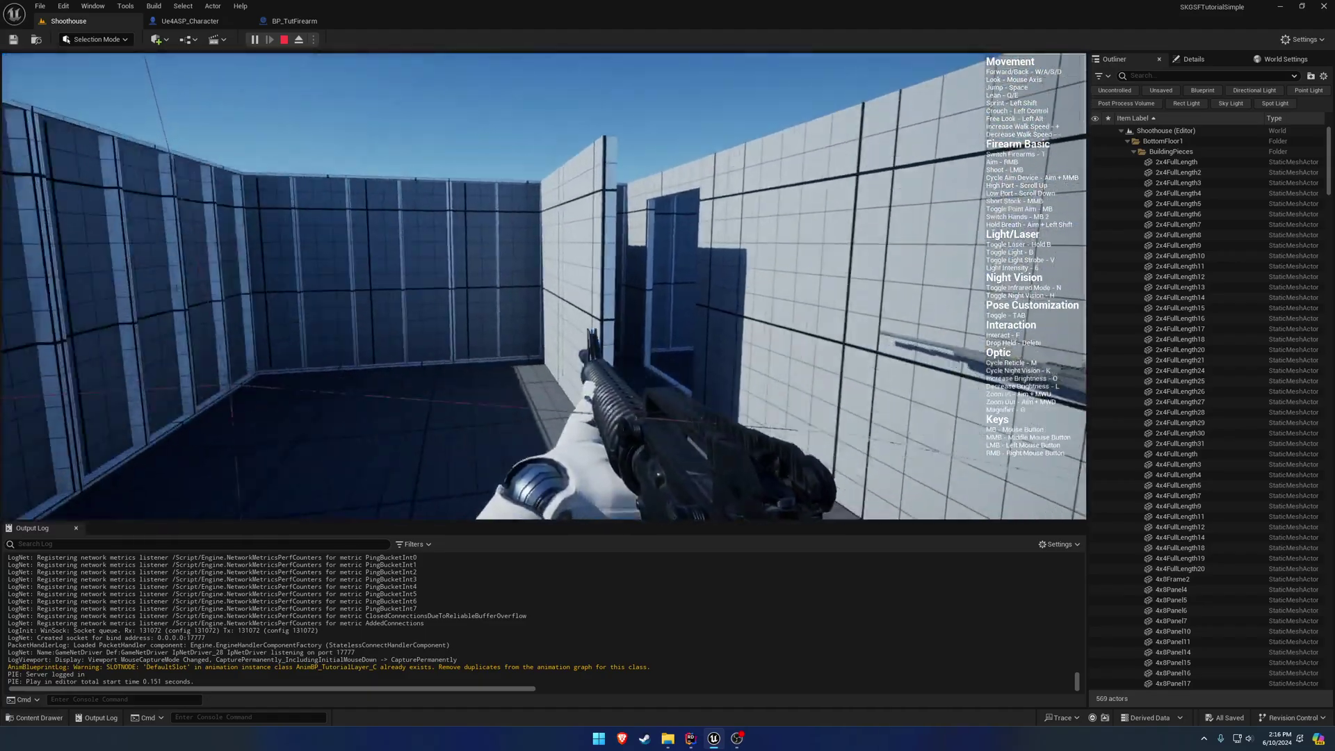
key("Escape")
left_click(294, 21)
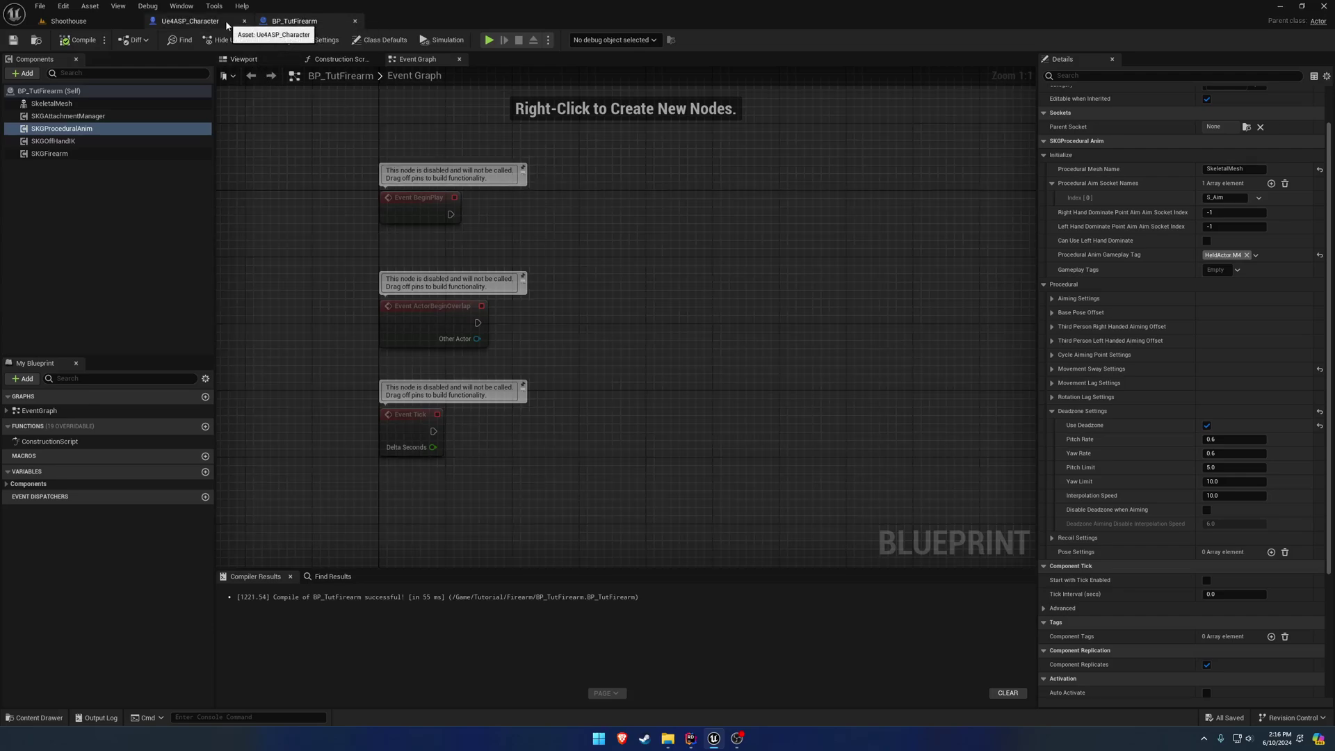
Add a Set Mouse Input node targeting SKGShooterPawn beside the Mouse Input group in Ue4ASP_Character's Locomotion graph.
left_click(201, 21)
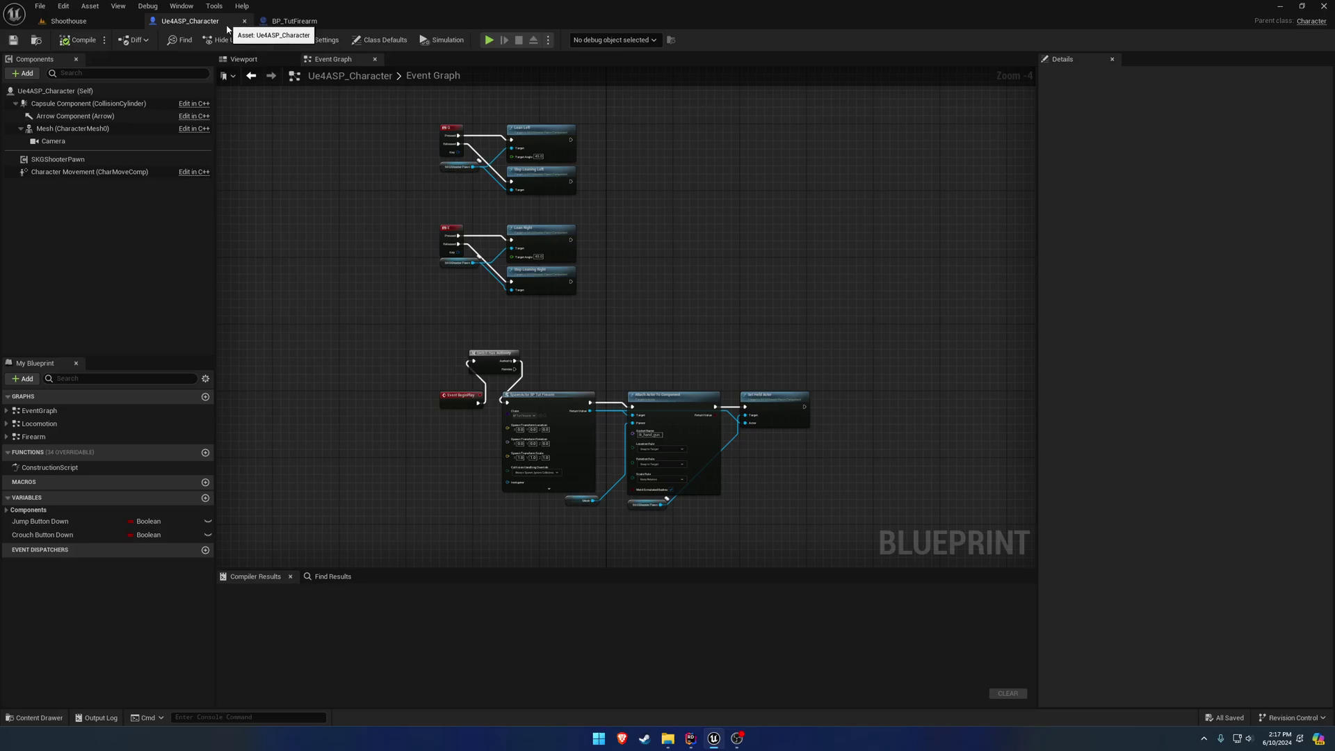
double_click(38, 424)
right_click_drag(547, 307, 614, 360)
scroll(614, 359, "up", 4)
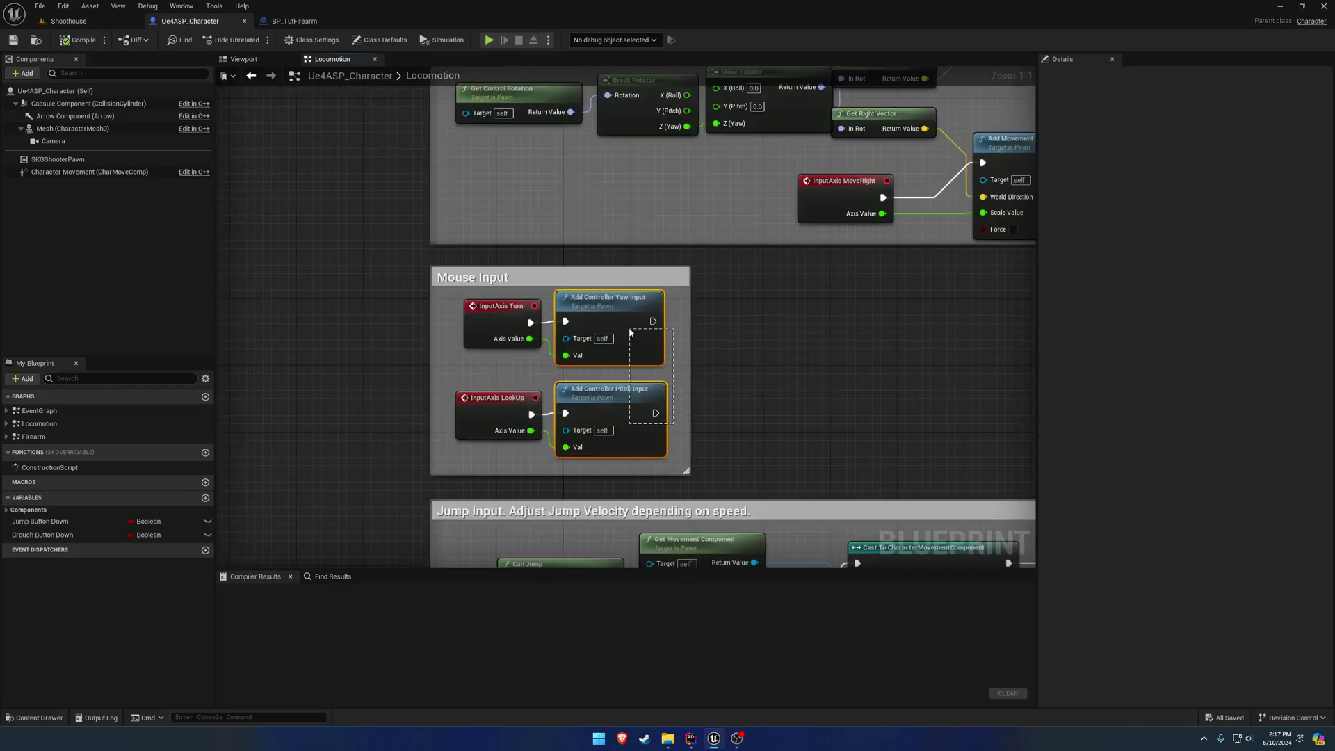
left_click_drag(58, 159, 732, 440)
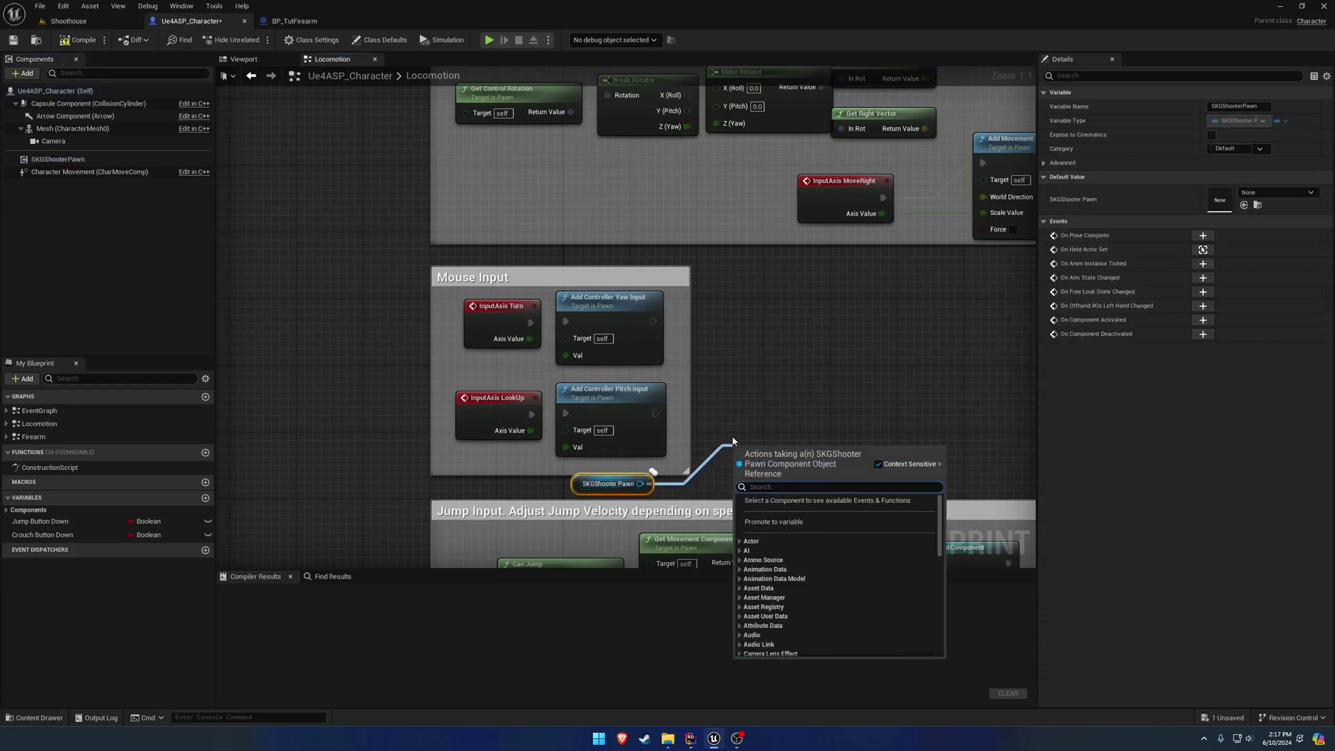
type("mouse")
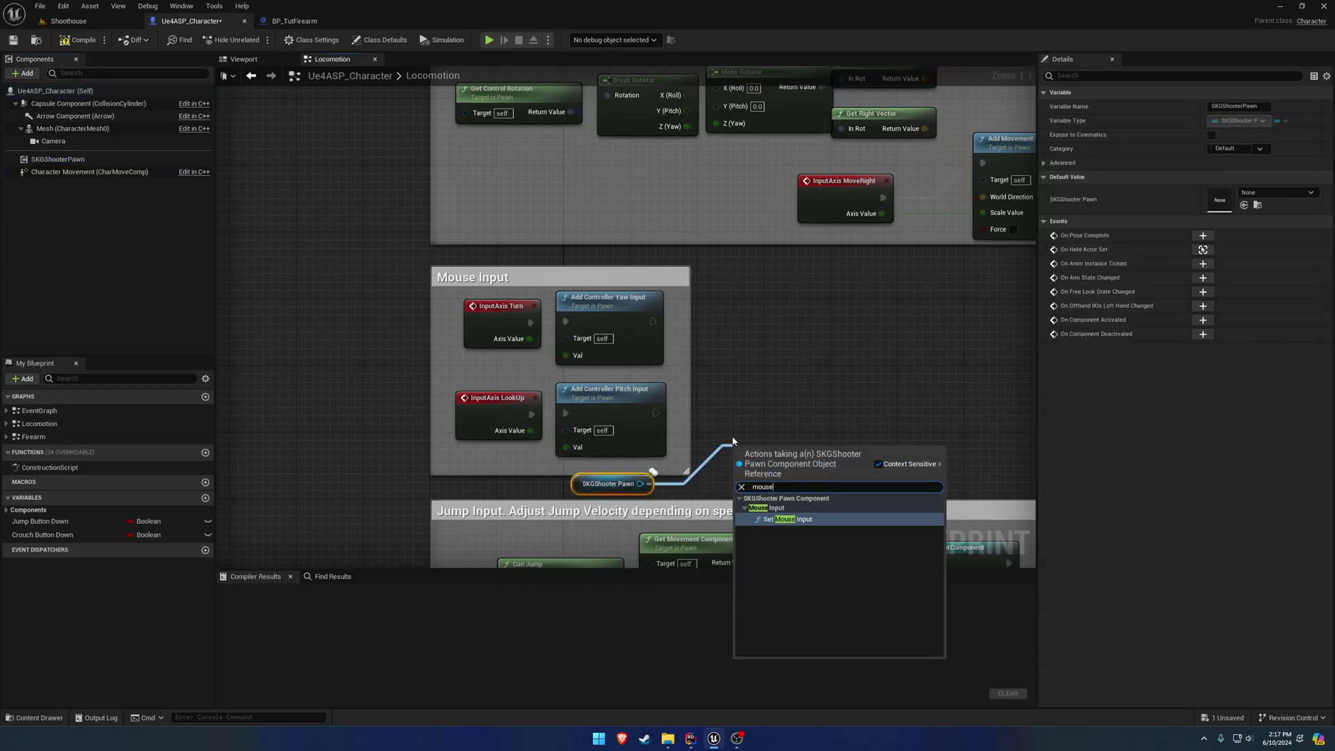
key("Return")
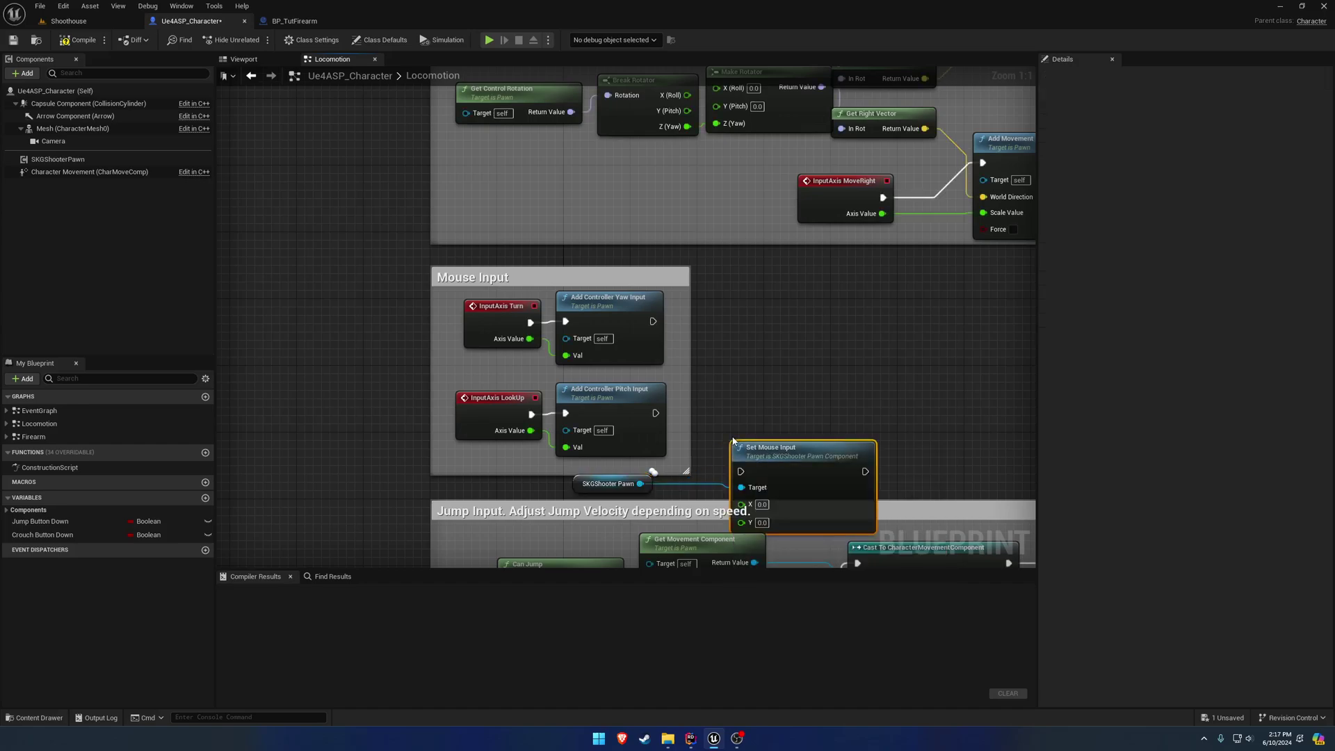
left_click_drag(766, 489, 761, 323)
left_click(755, 411)
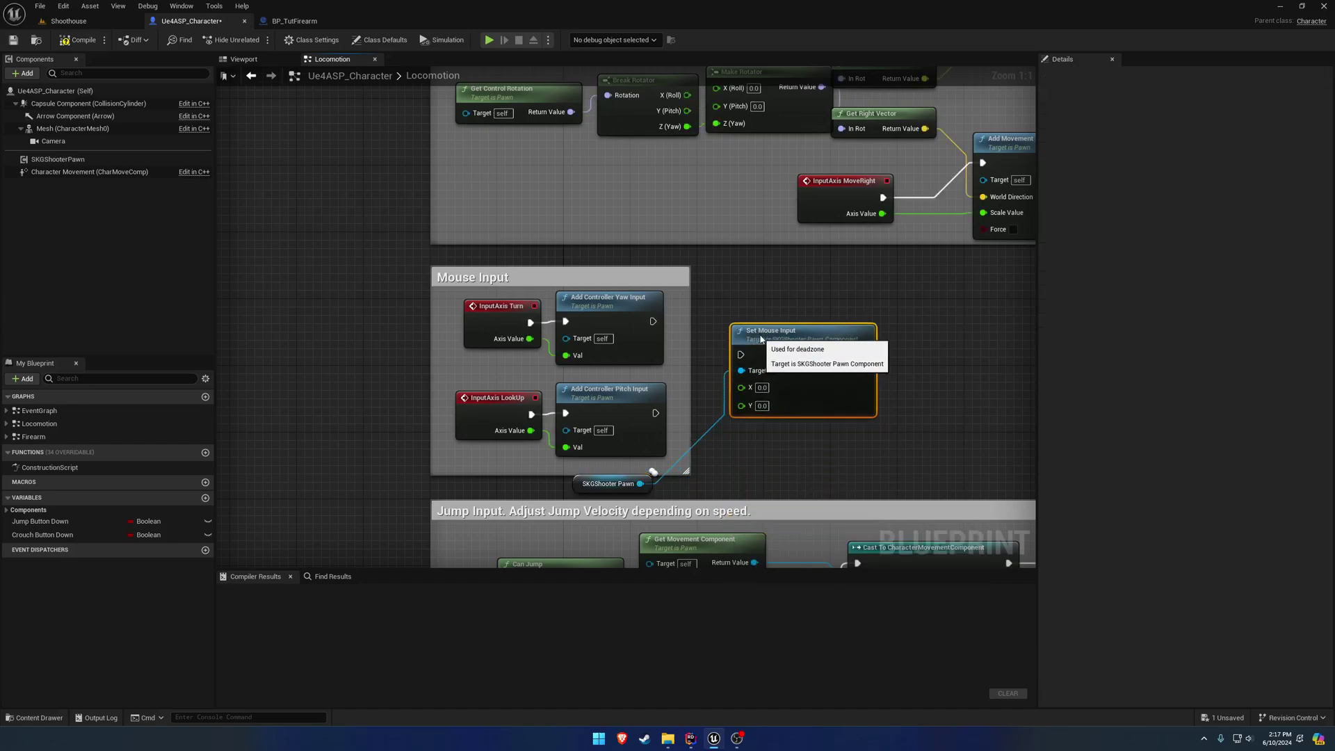
Wire both controller input nodes into Set Mouse Input, with Turn feeding X and LookUp feeding Y, then compile and save.
left_click_drag(653, 321, 741, 346)
left_click_drag(655, 412, 520, 342)
left_click_drag(530, 431, 749, 395)
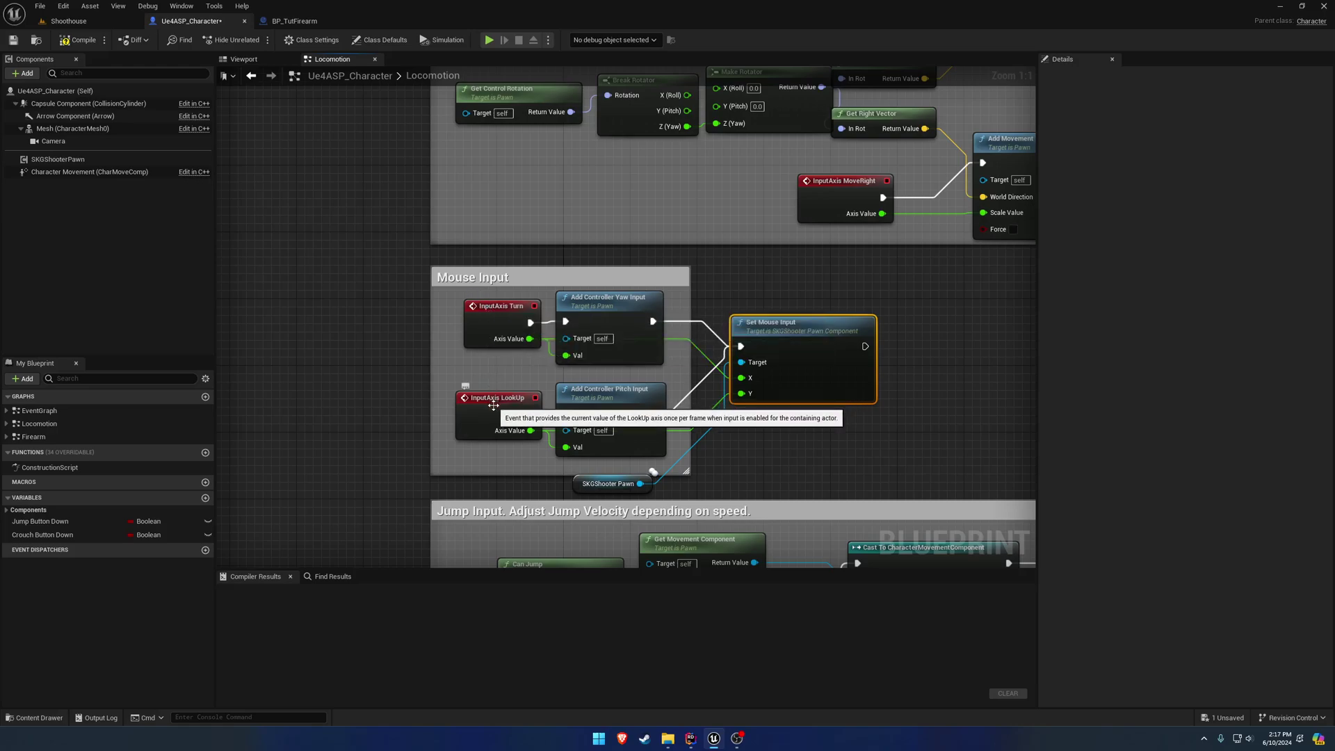
left_click(78, 40)
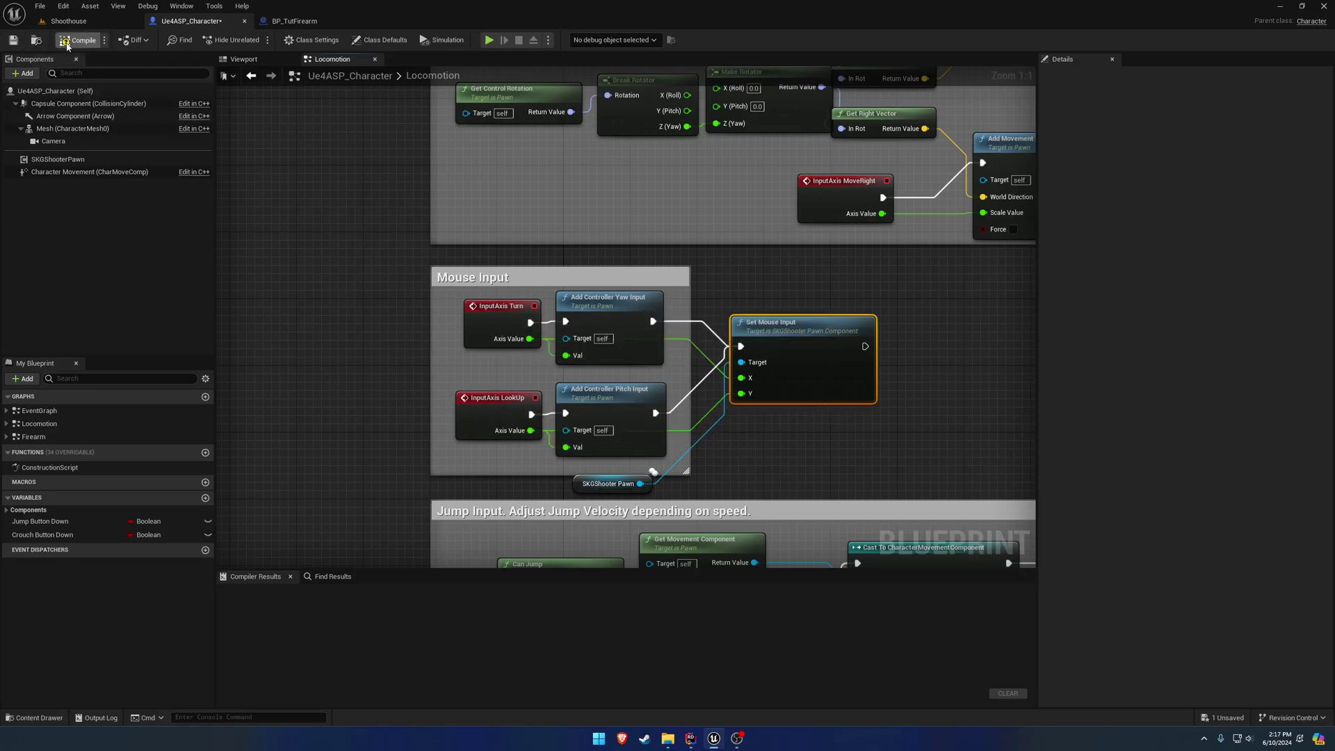
left_click(13, 40)
Play-test the Shoothouse level to check how the firearm follows mouse input within the deadzone.
left_click(82, 21)
left_click(254, 40)
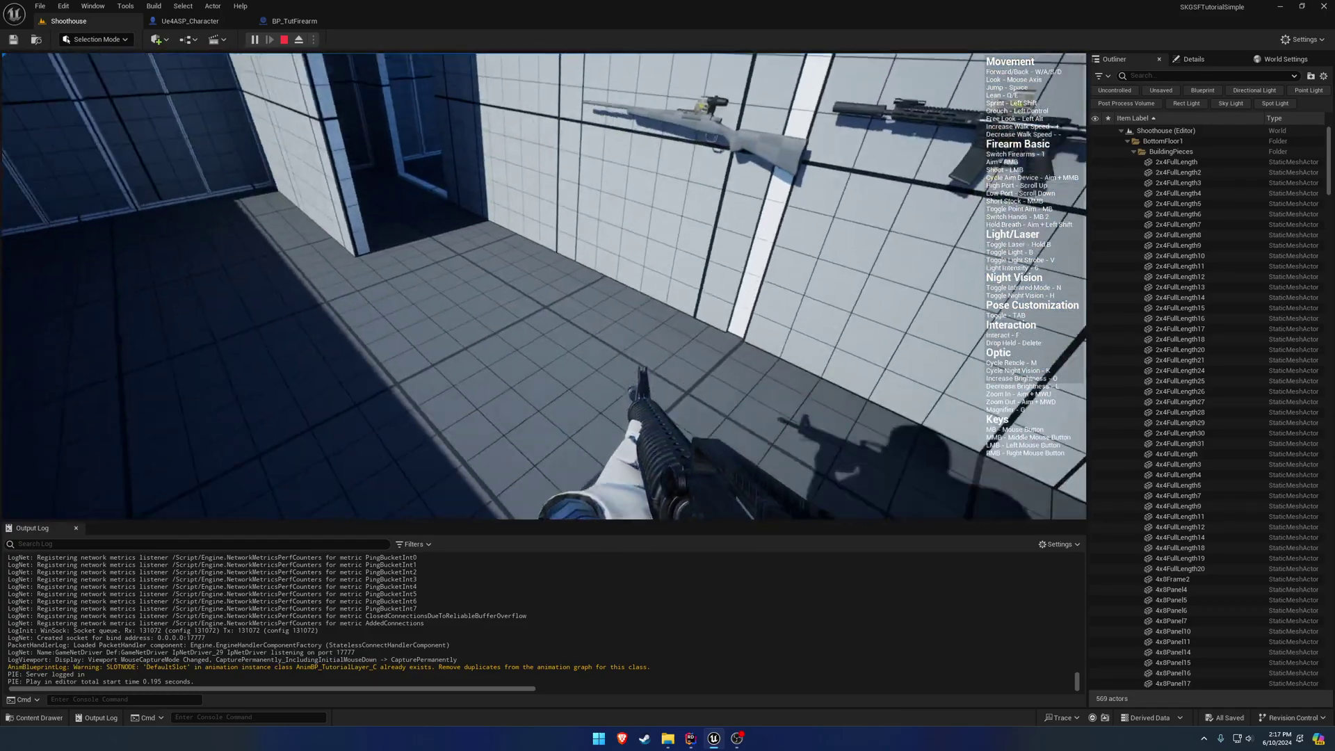
key("Escape")
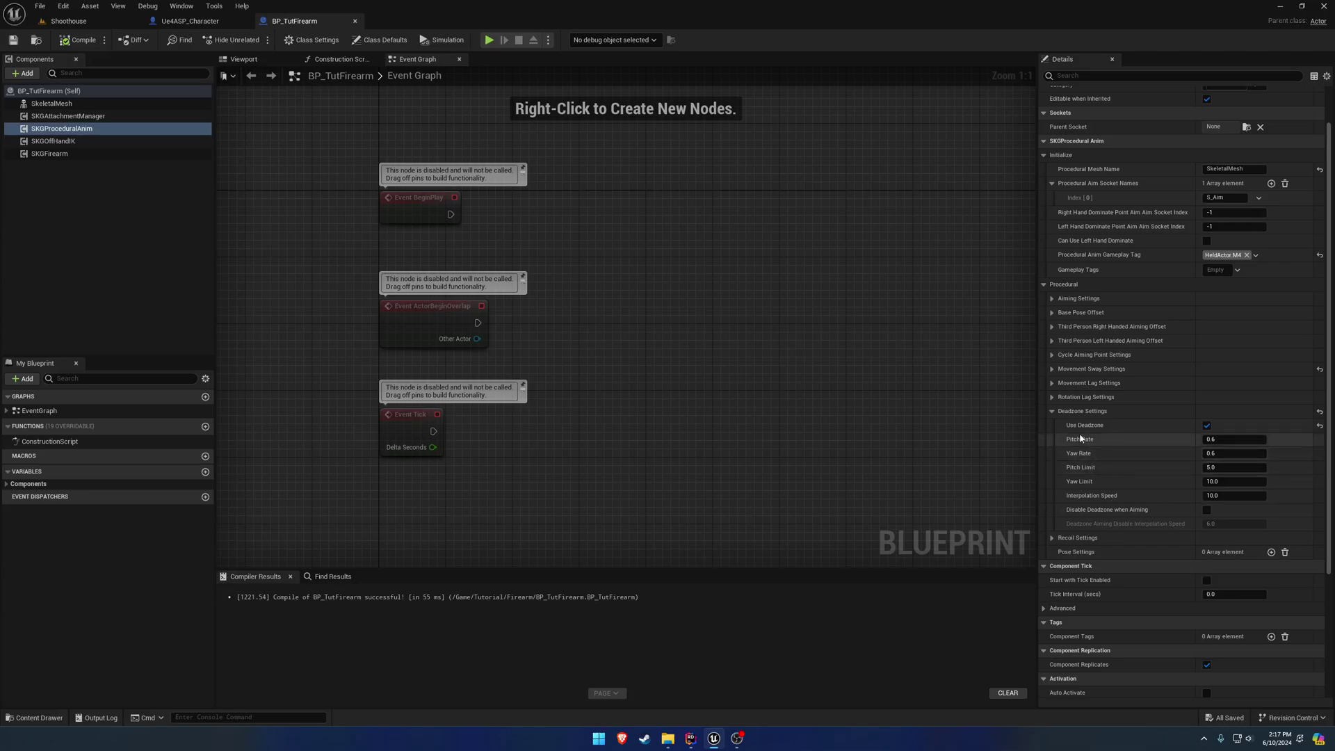
Set the firearm's deadzone Pitch Limit to 15 and Yaw Limit to 30.
left_click(1229, 469)
type("15")
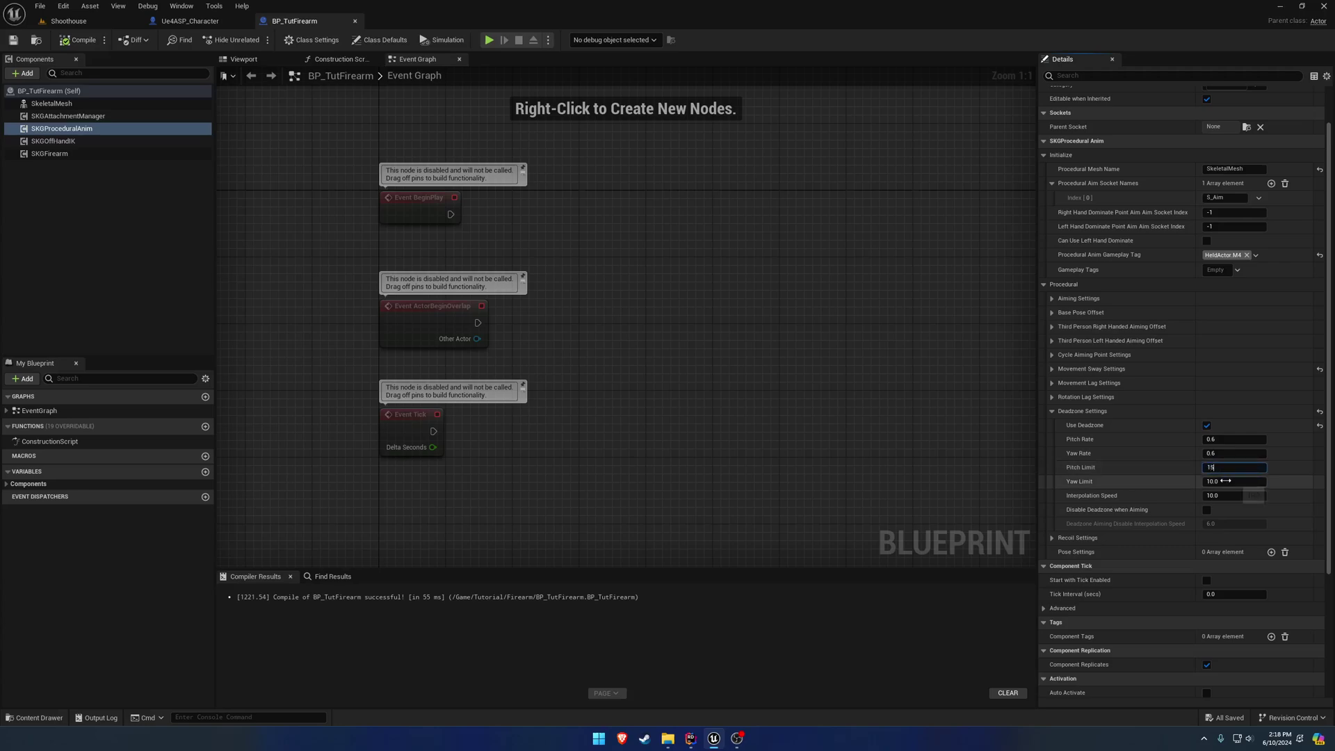
left_click(1226, 482)
type("30")
key("Return")
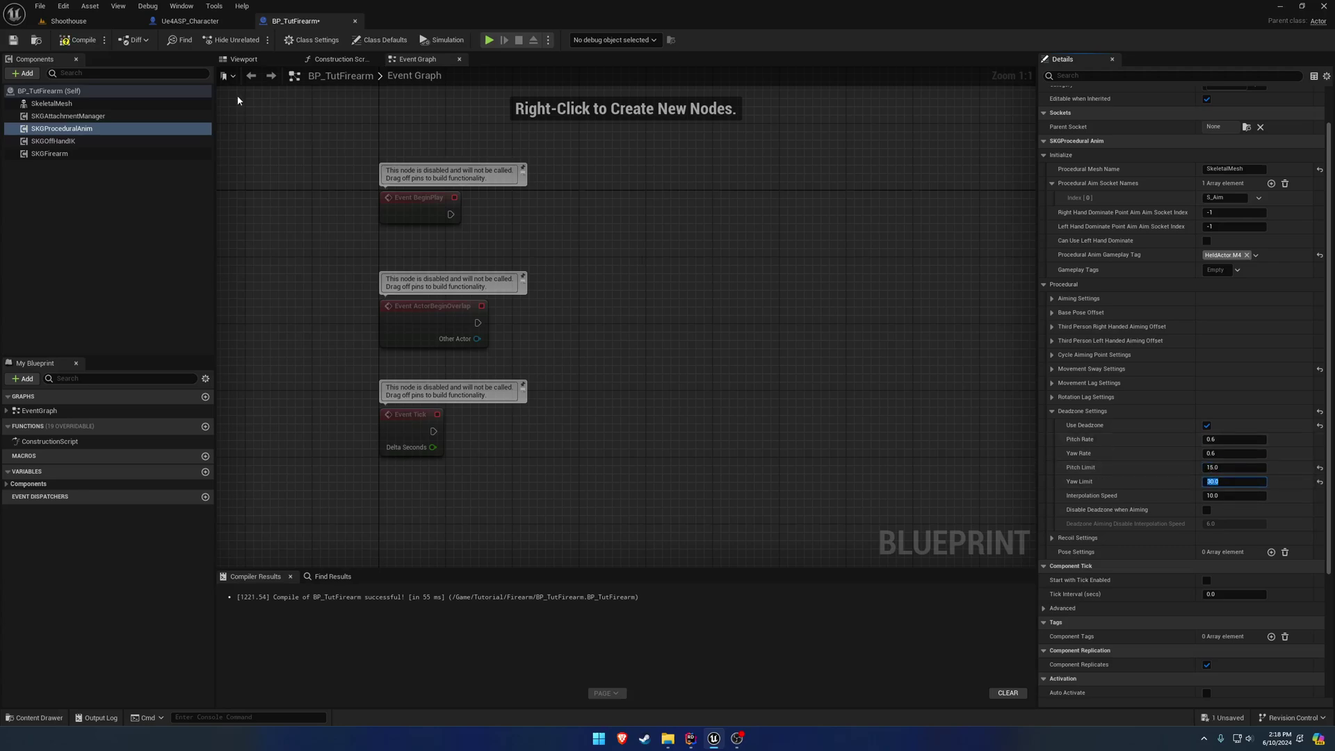
Play-test the Shoothouse level to check the firearm with the larger pitch and yaw limits.
left_click(89, 18)
left_click(255, 39)
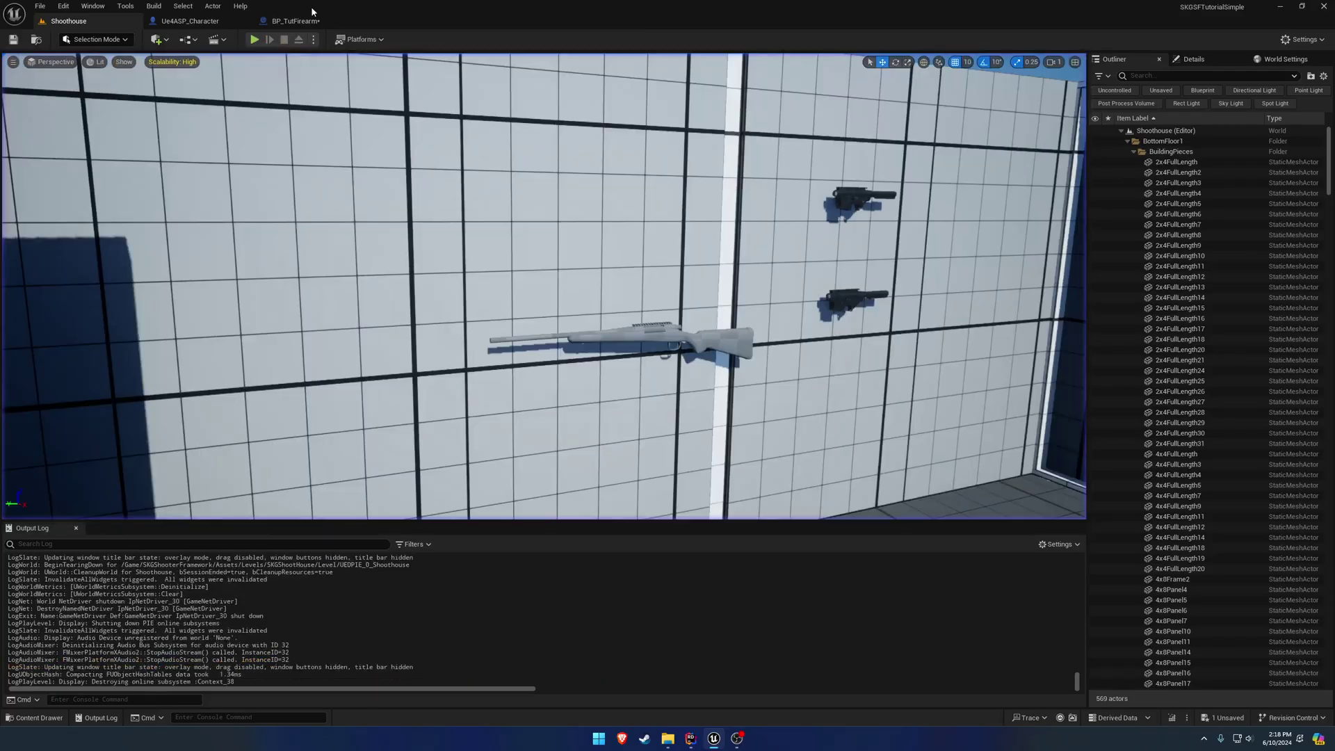
key("Escape")
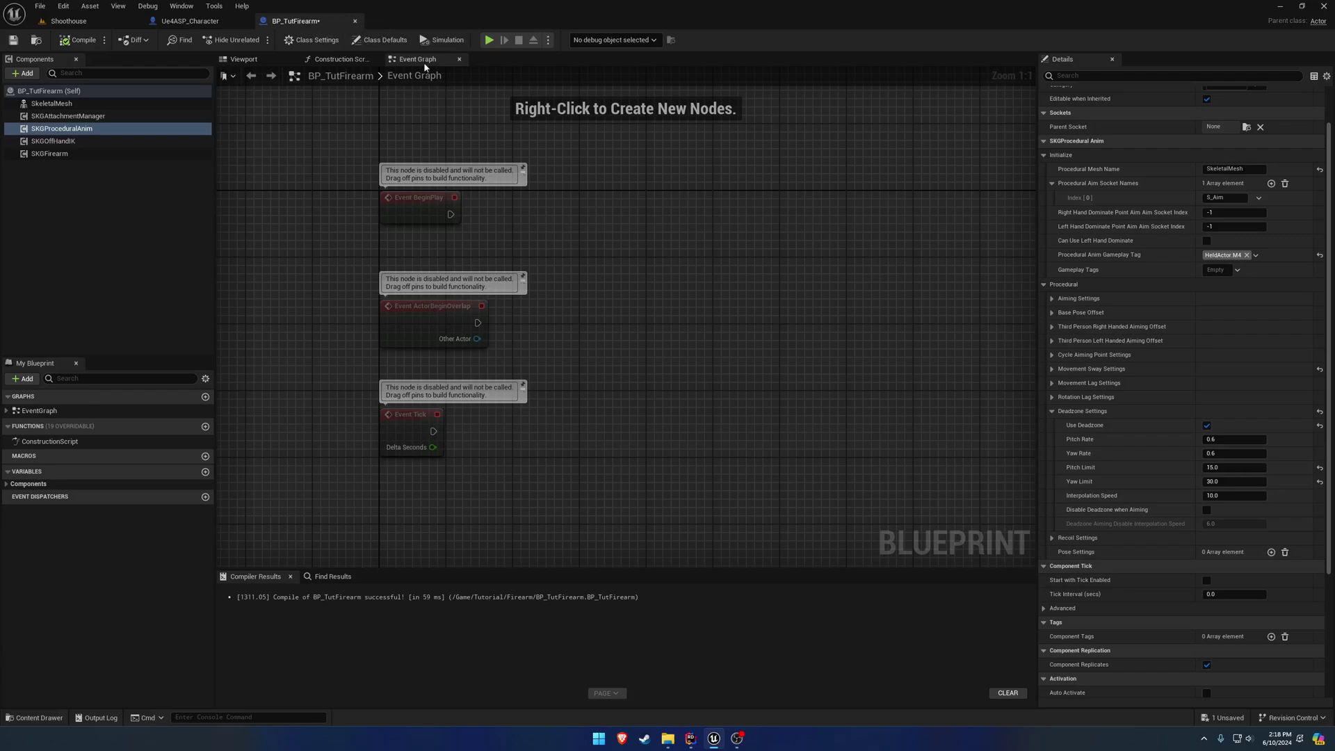
Set the firearm's deadzone Yaw Rate to 2.0 and play-test the level.
left_click(1225, 453)
left_click(68, 21)
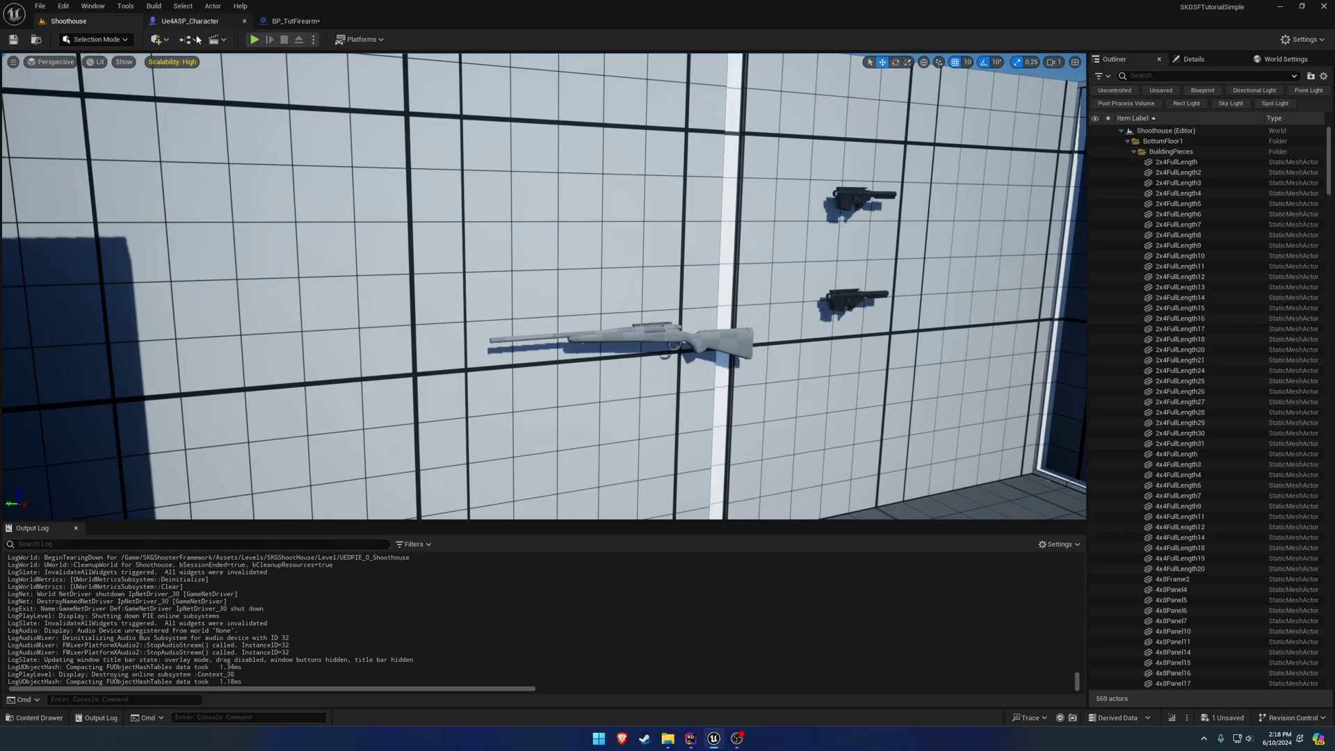
left_click(255, 40)
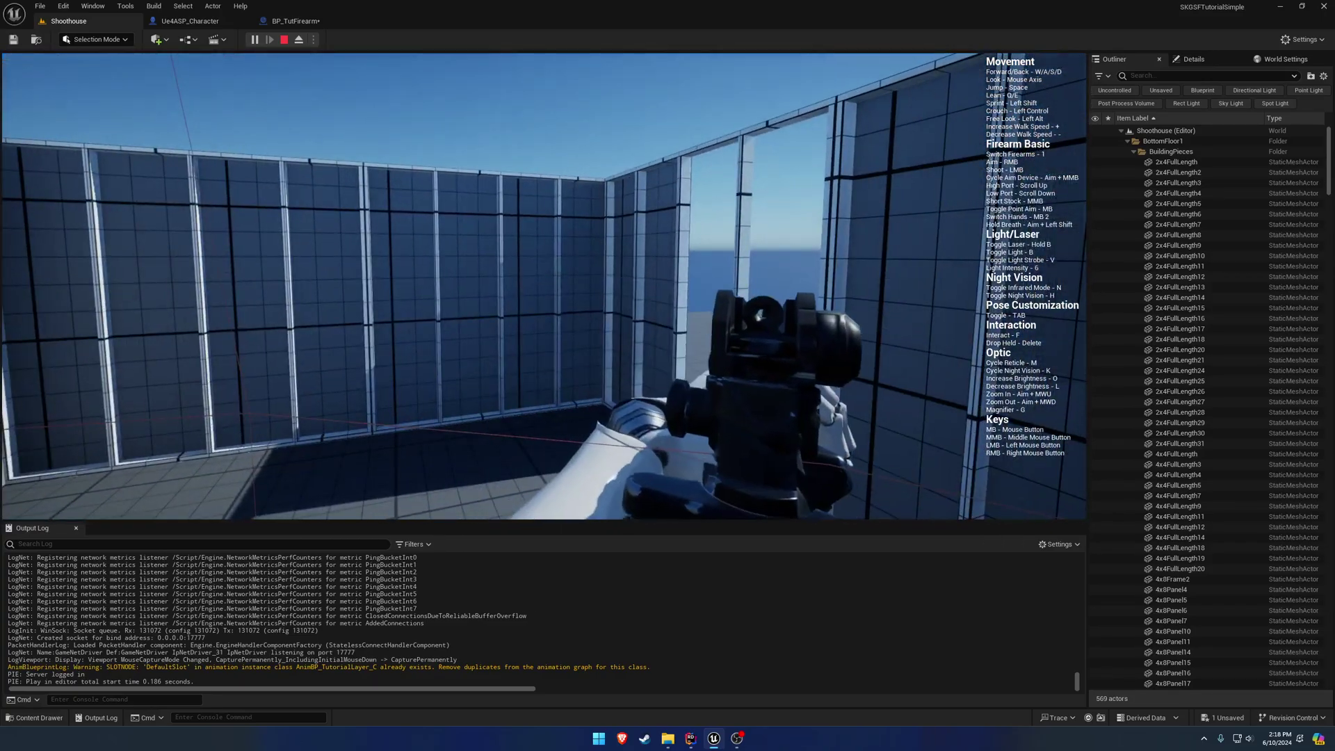
key("Escape")
Reset the firearm's deadzone Yaw Limit, Pitch Limit and Yaw Rate to their defaults and compile the blueprint.
left_click(290, 21)
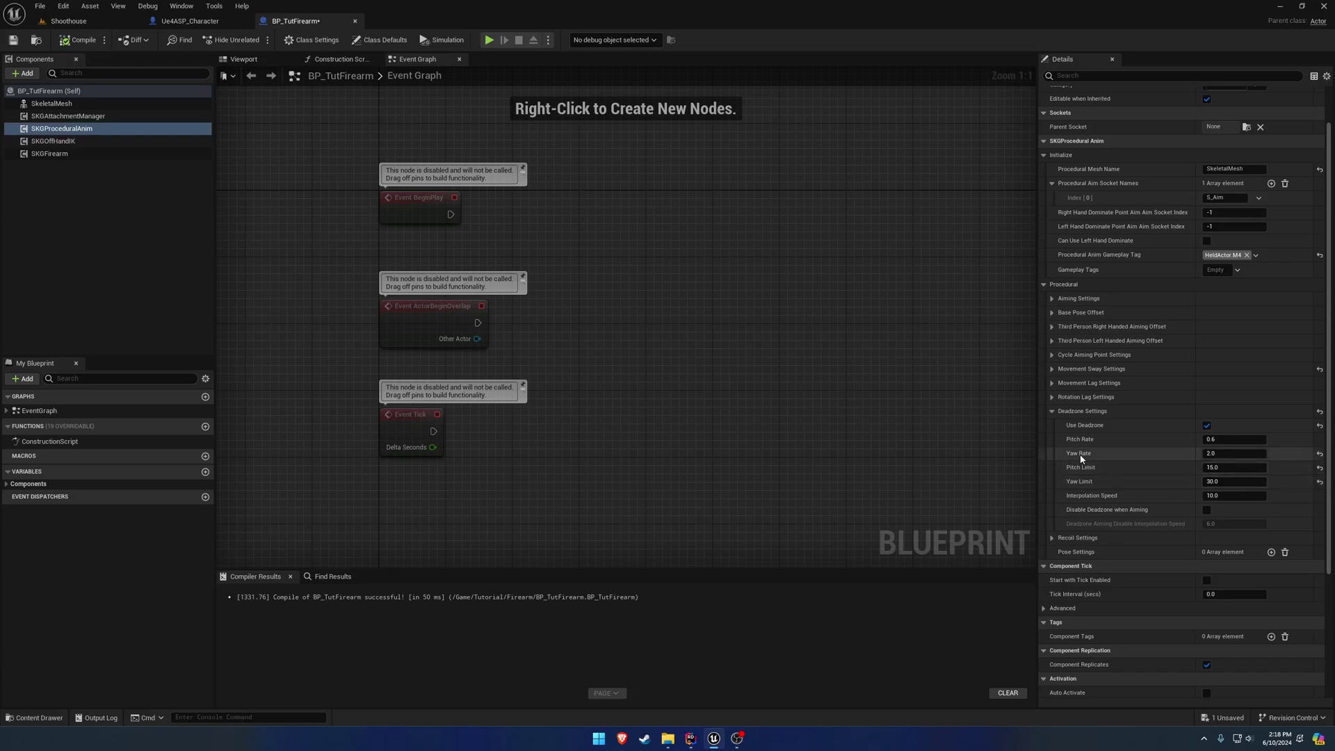
left_click(1320, 481)
left_click(1319, 468)
left_click(1320, 453)
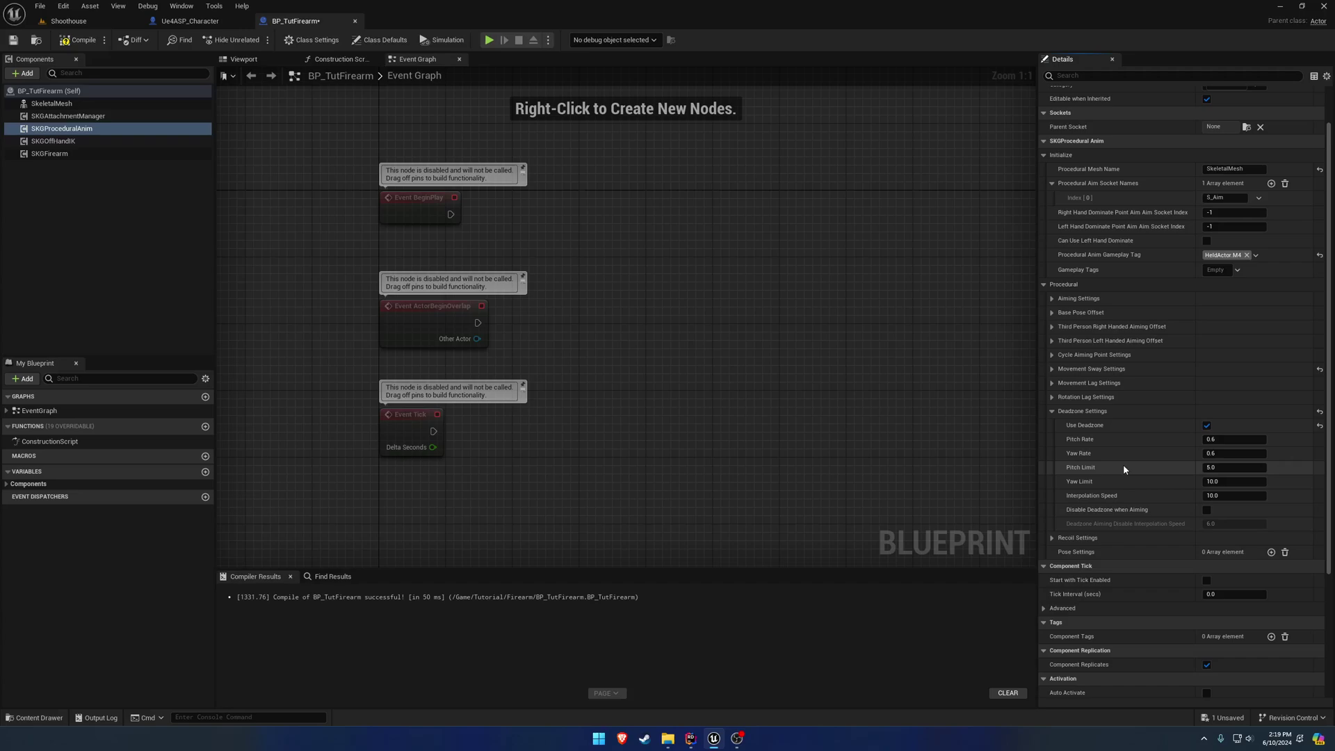
left_click(79, 39)
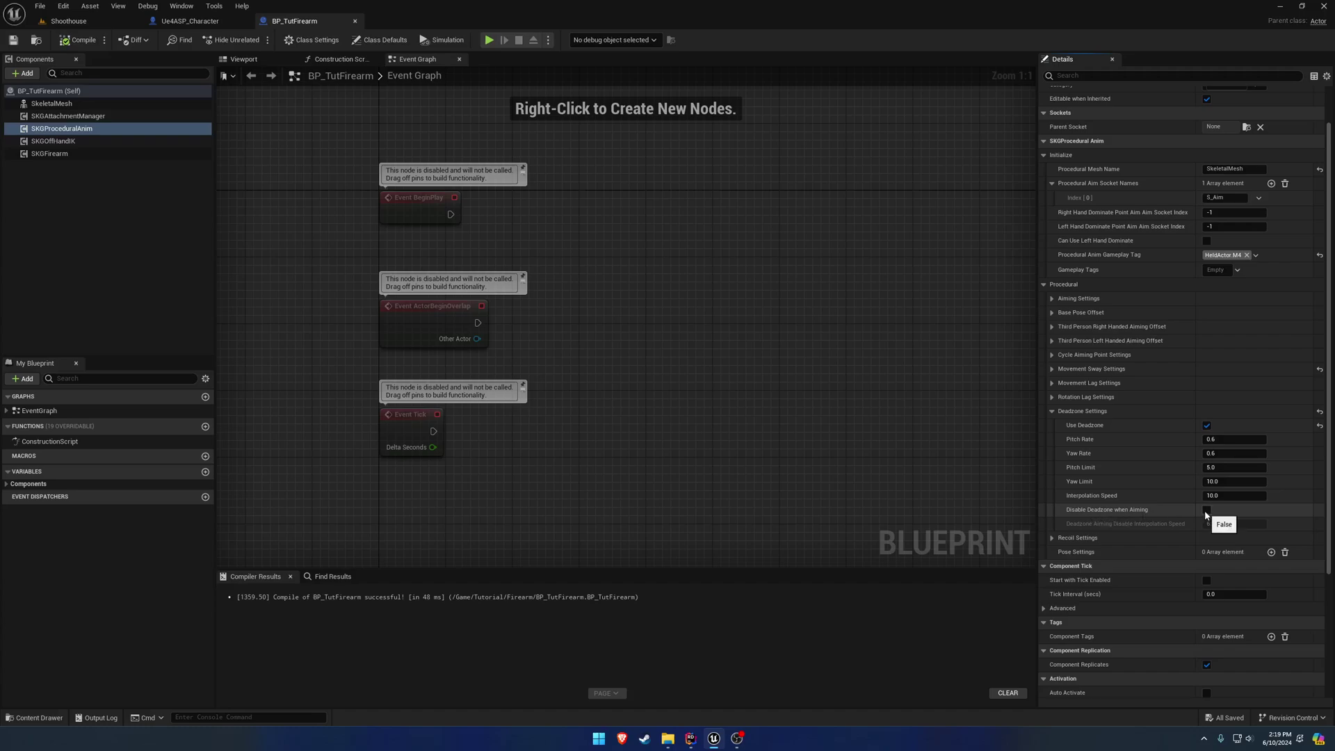
Play-test the Shoothouse level to check the firearm with the default deadzone values.
left_click(86, 23)
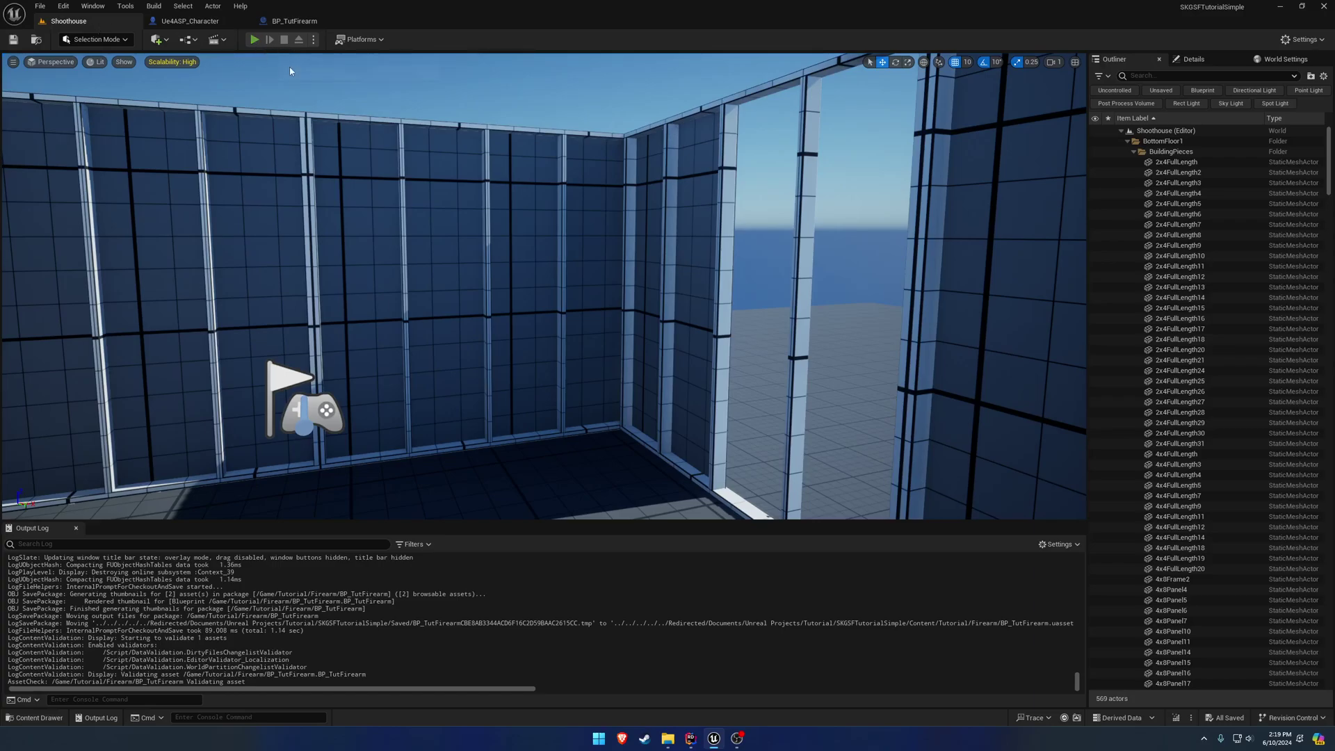
left_click(254, 39)
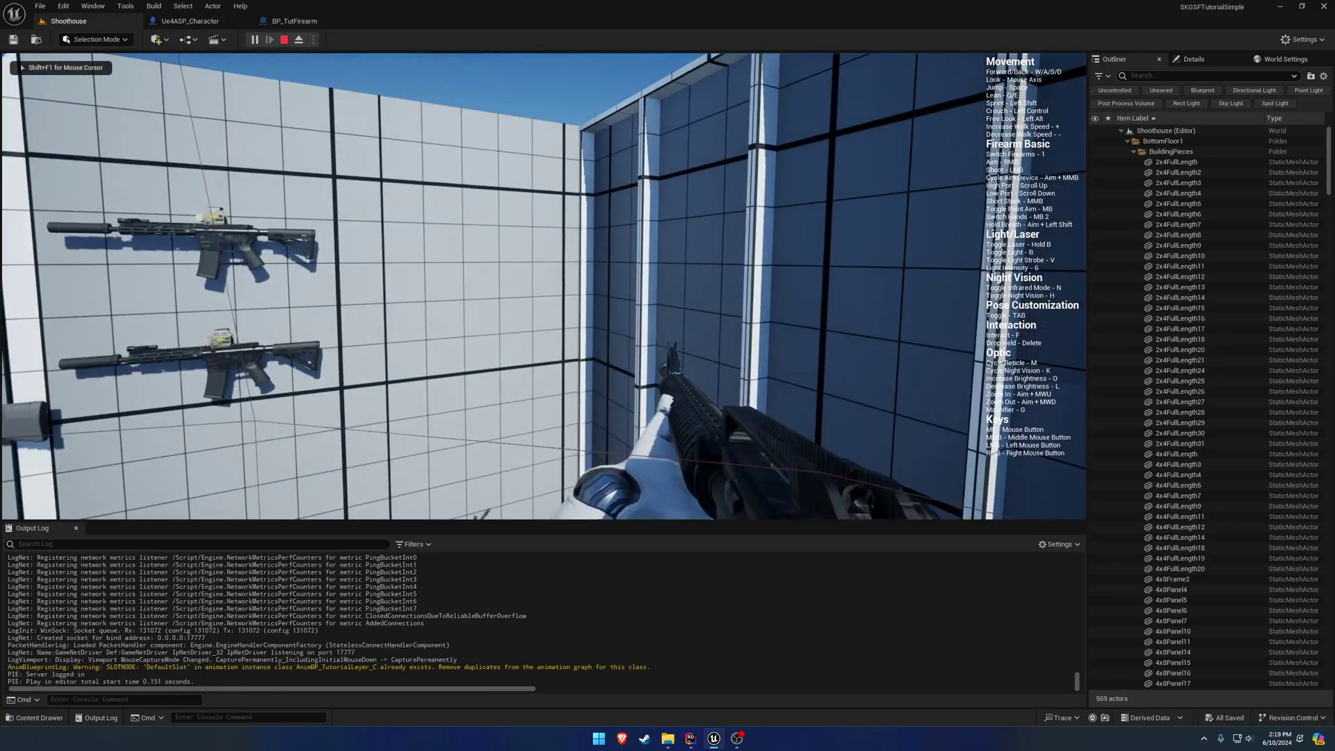
key("Escape")
Set the deadzone Yaw Limit to 30 and Pitch Limit to 15 in BP_TutFirearm, and compile it.
left_click(294, 21)
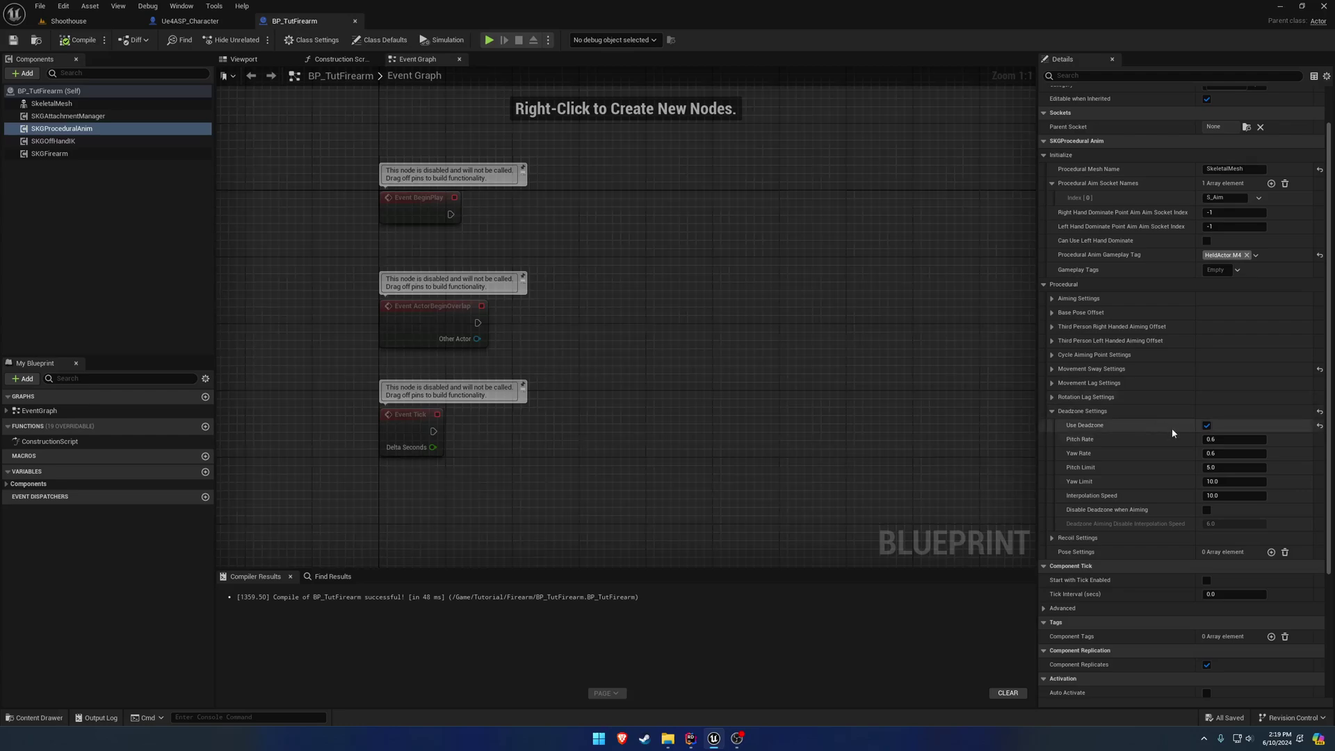
left_click(1236, 482)
key("Return")
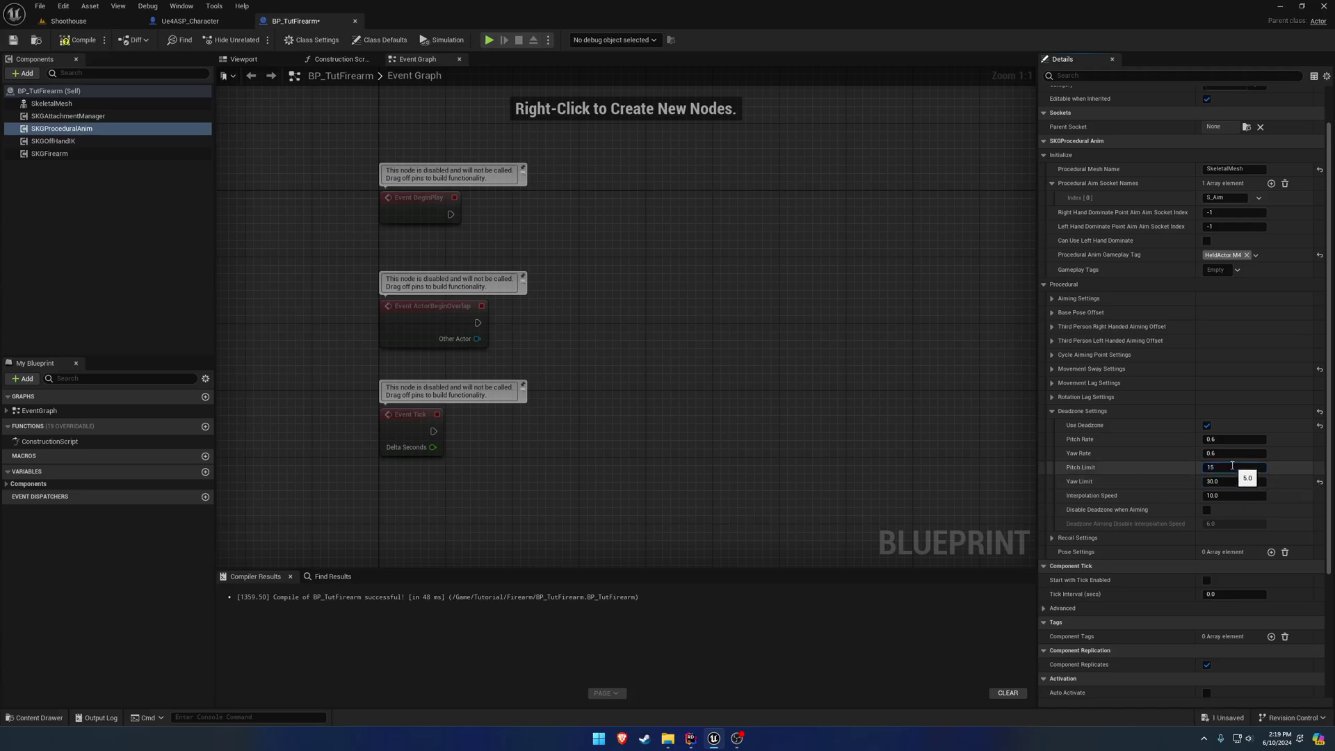
key("Return")
left_click(79, 40)
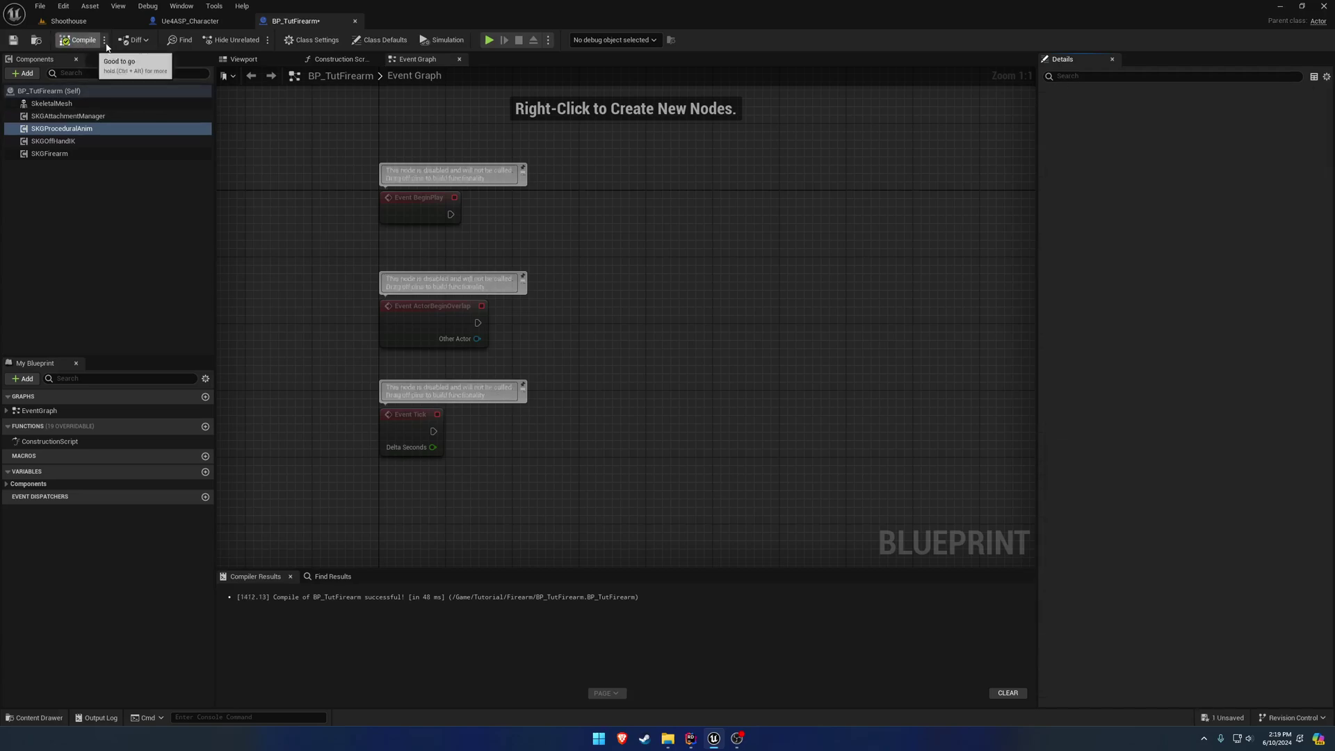
Play-test the Shoothouse level, aiming and switching between low and high port to check the deadzone offset.
left_click(68, 20)
left_click(256, 39)
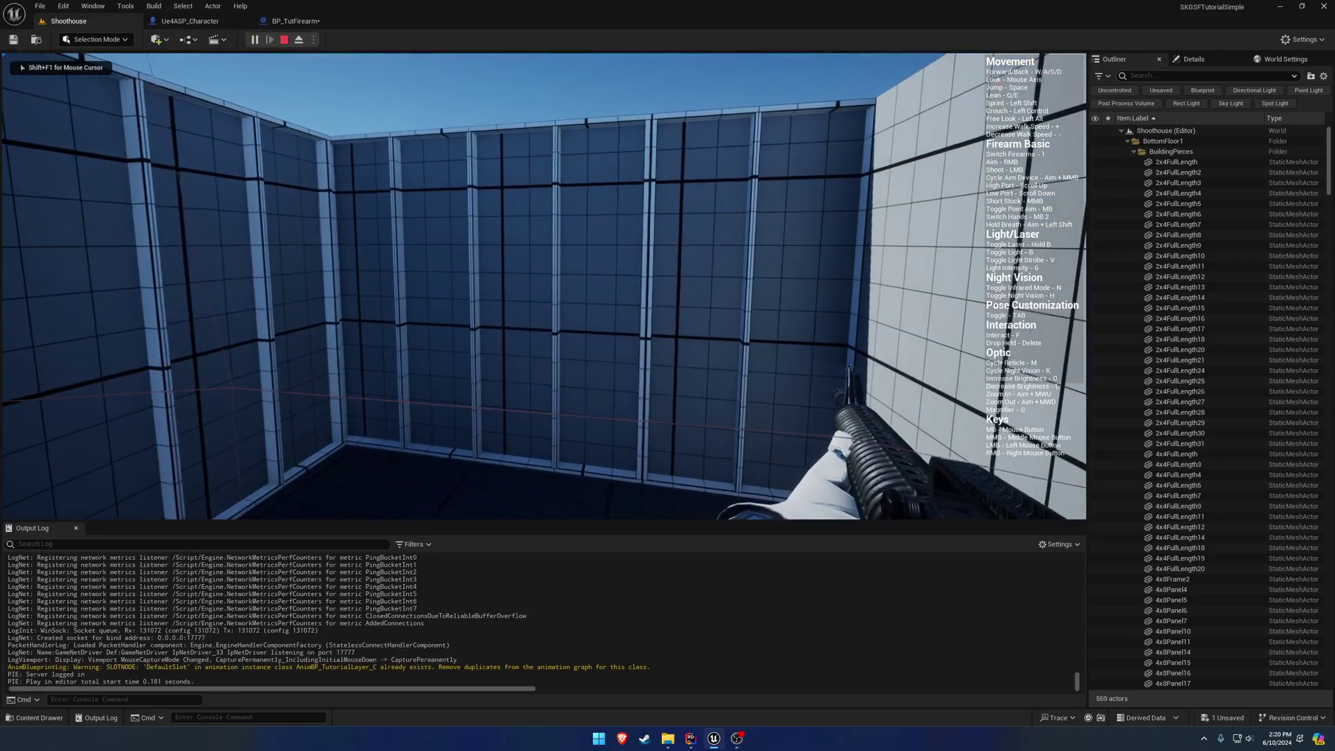
right_click(544, 286)
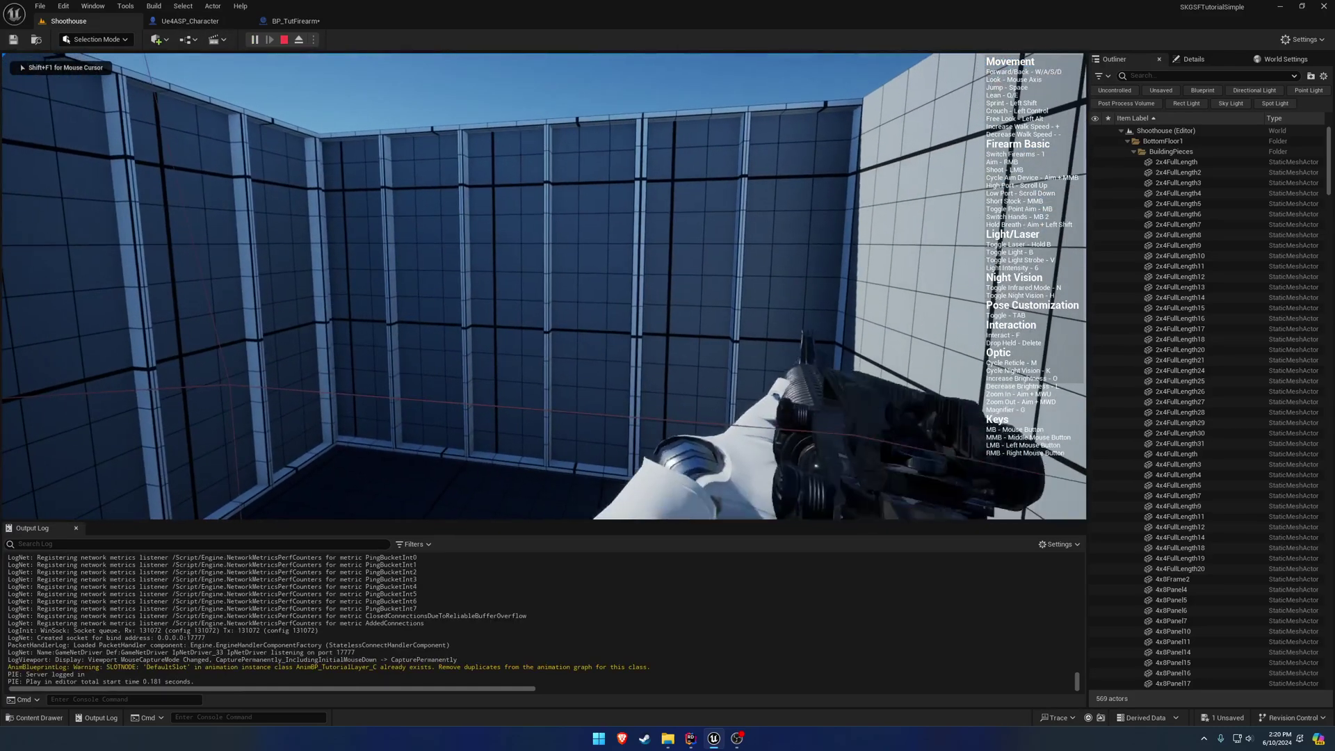
scroll(544, 285, "down", 1)
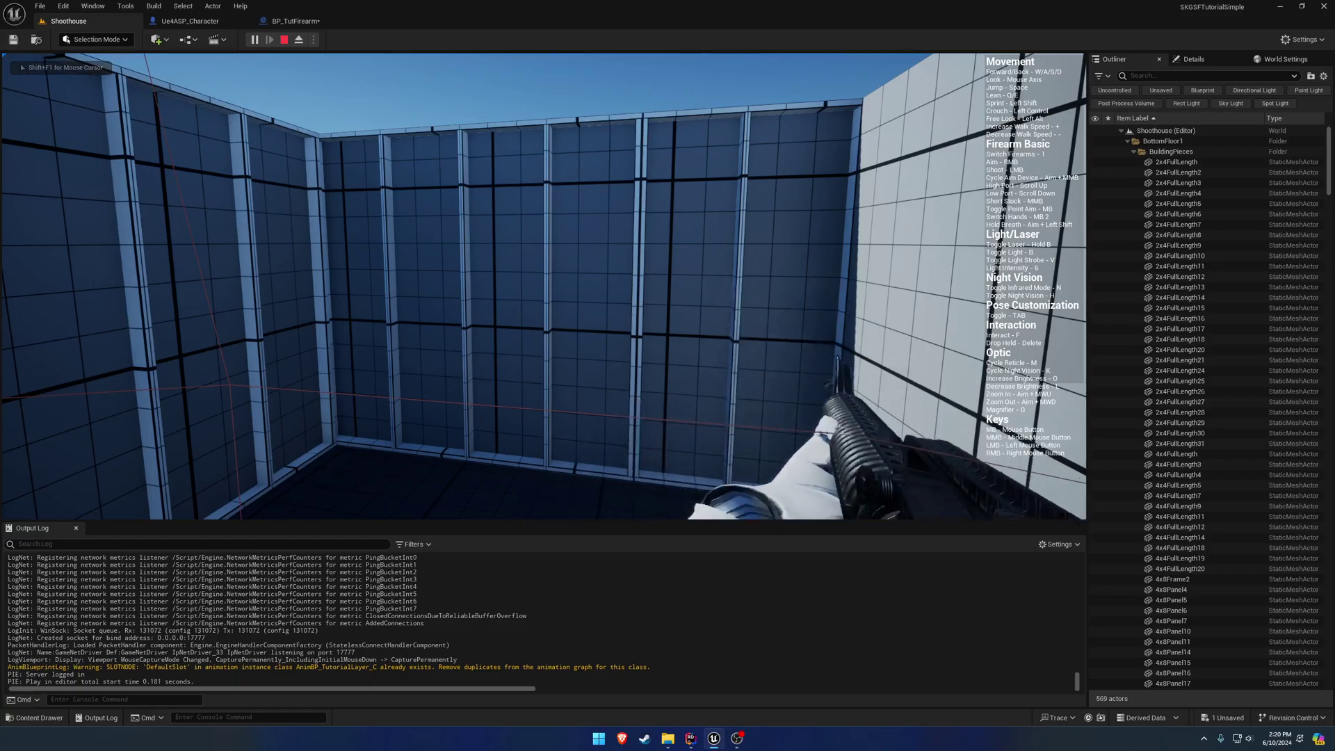
scroll(544, 286, "up", 1)
right_click(544, 286)
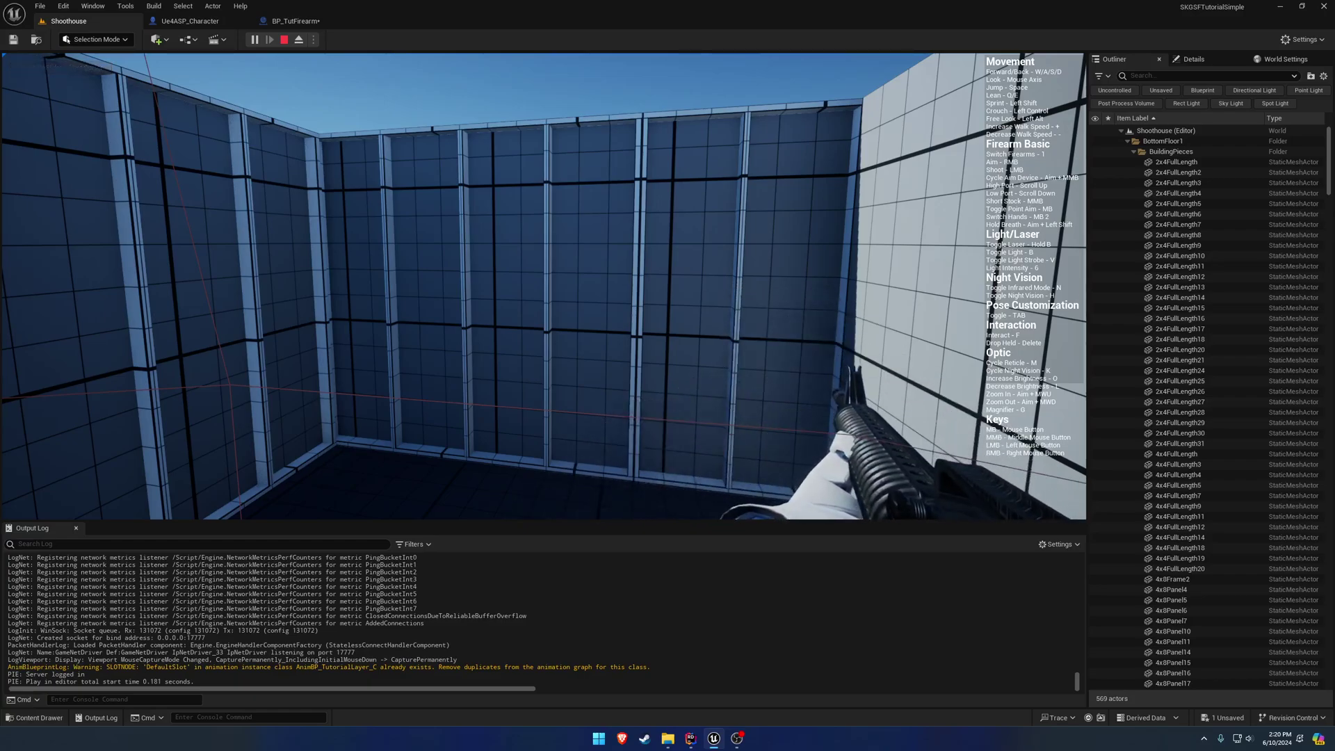
key("Escape")
Enable Disable Deadzone when Aiming in BP_TutFirearm's SKGProceduralAnim deadzone settings.
left_click(295, 20)
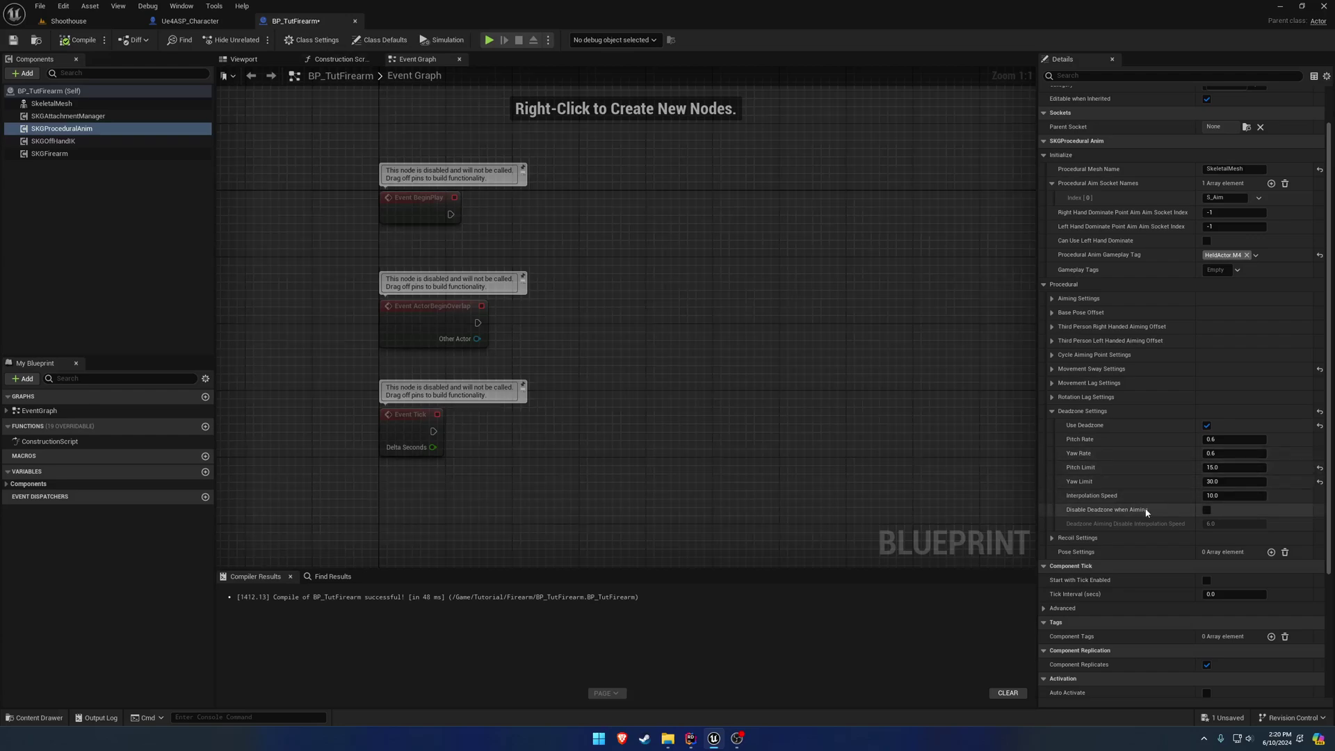
left_click(1207, 512)
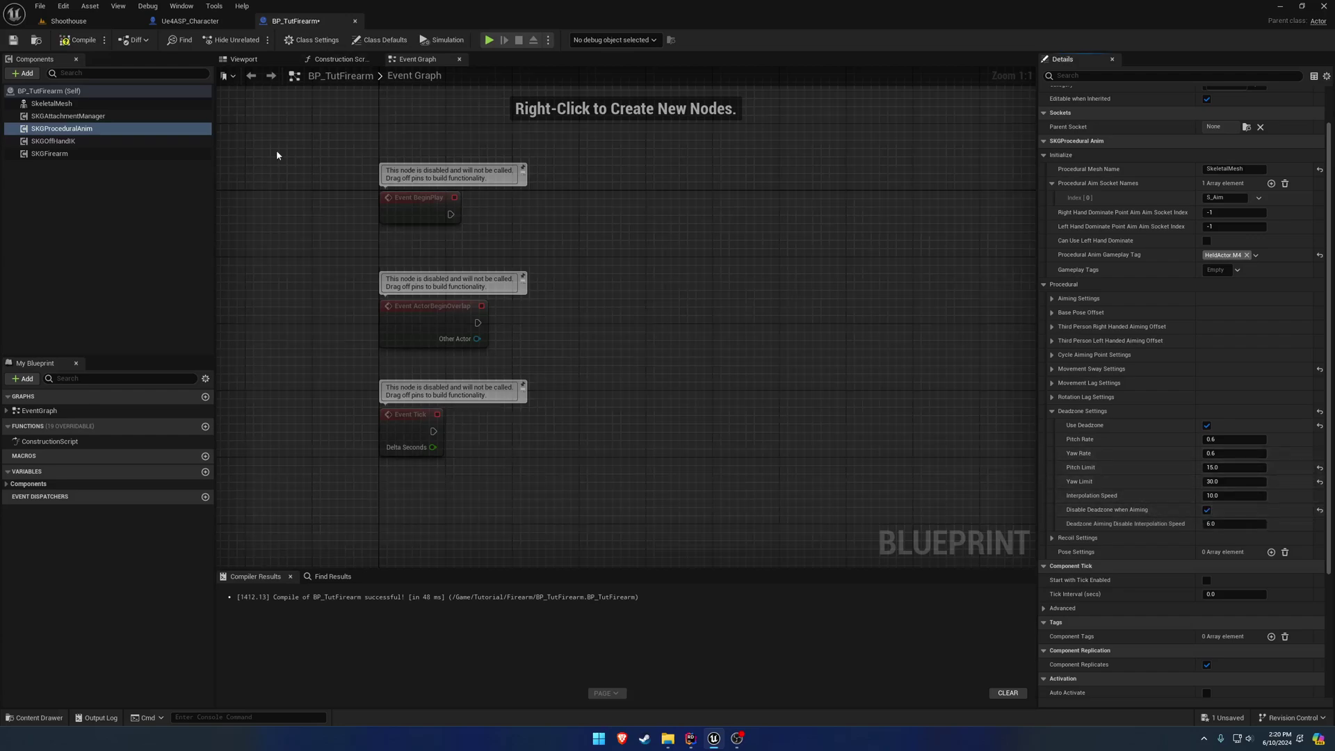
Save BP_TutFirearm and play-test the Shoothouse level, repeatedly aiming and lowering the firearm to check the deadzone while aiming.
left_click(13, 40)
left_click(69, 21)
left_click(255, 39)
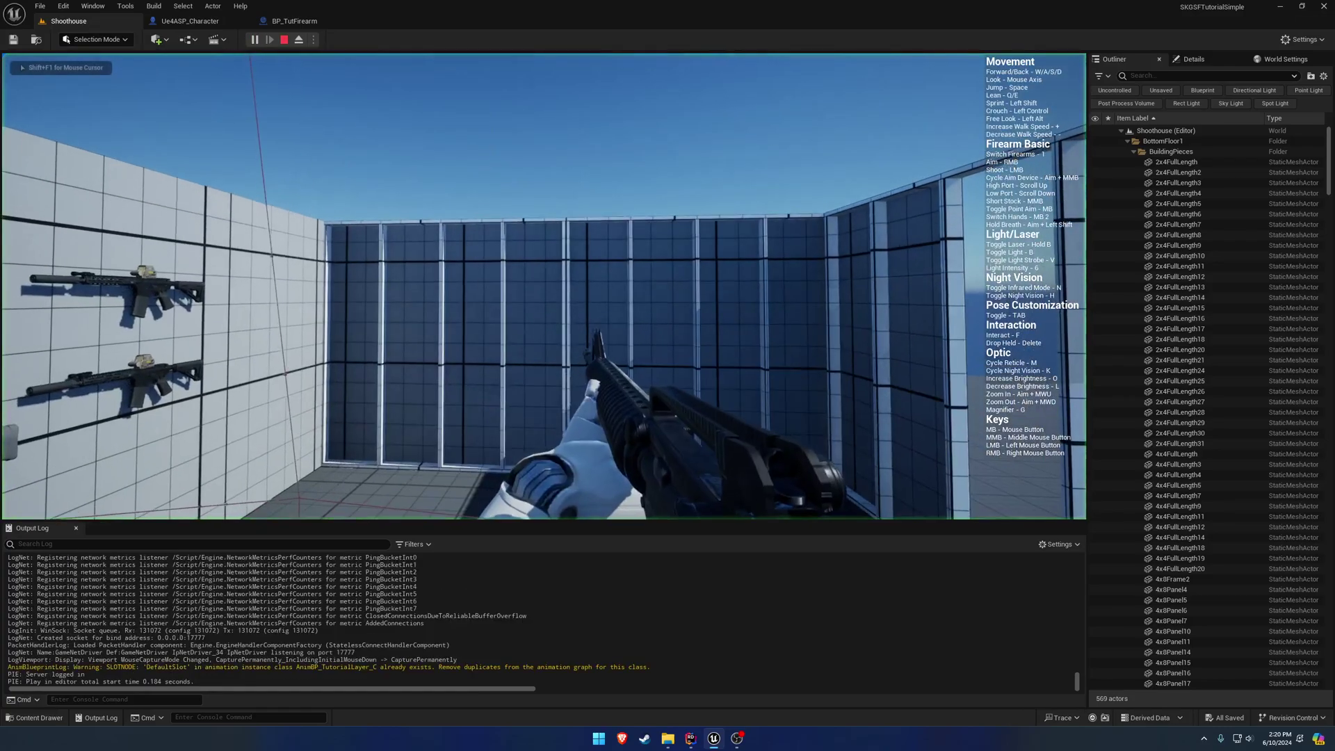
key("w")
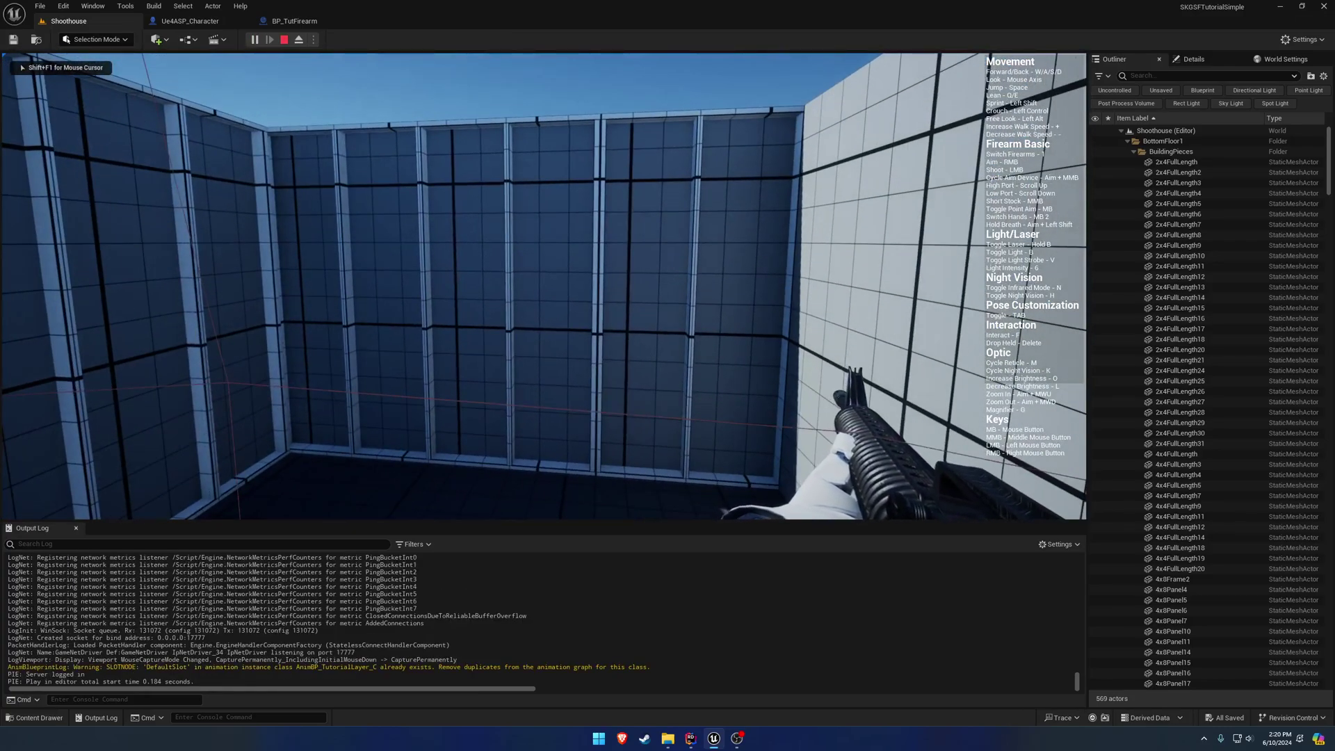
right_click(545, 285)
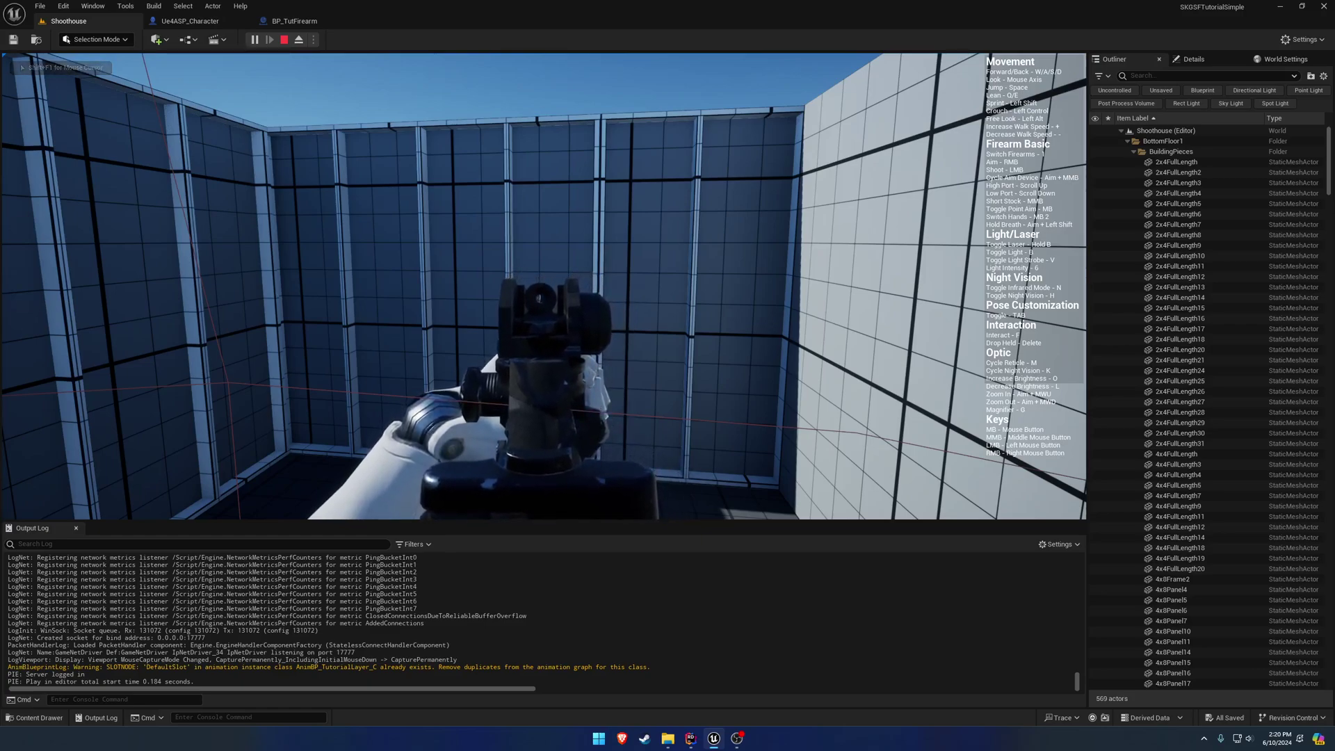
right_click(544, 285)
right_click(544, 286)
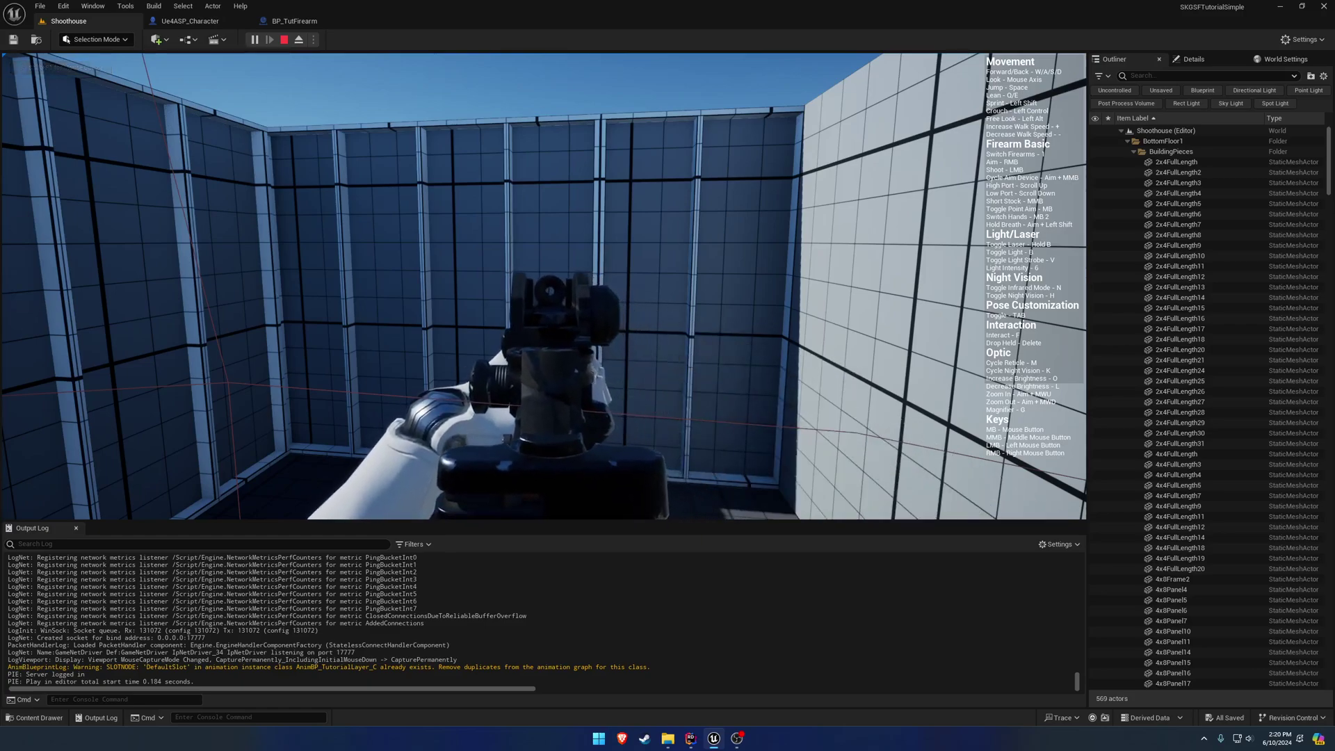
right_click(543, 286)
right_click(544, 286)
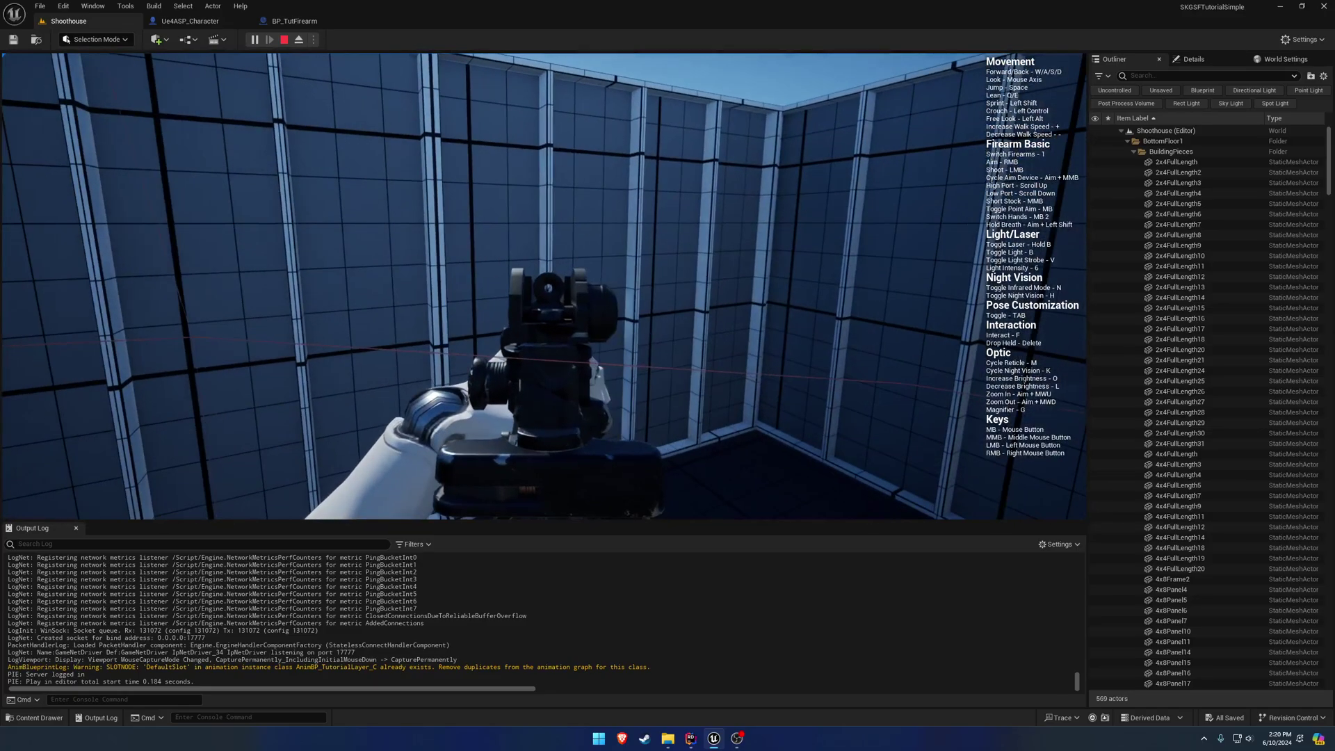
right_click(544, 285)
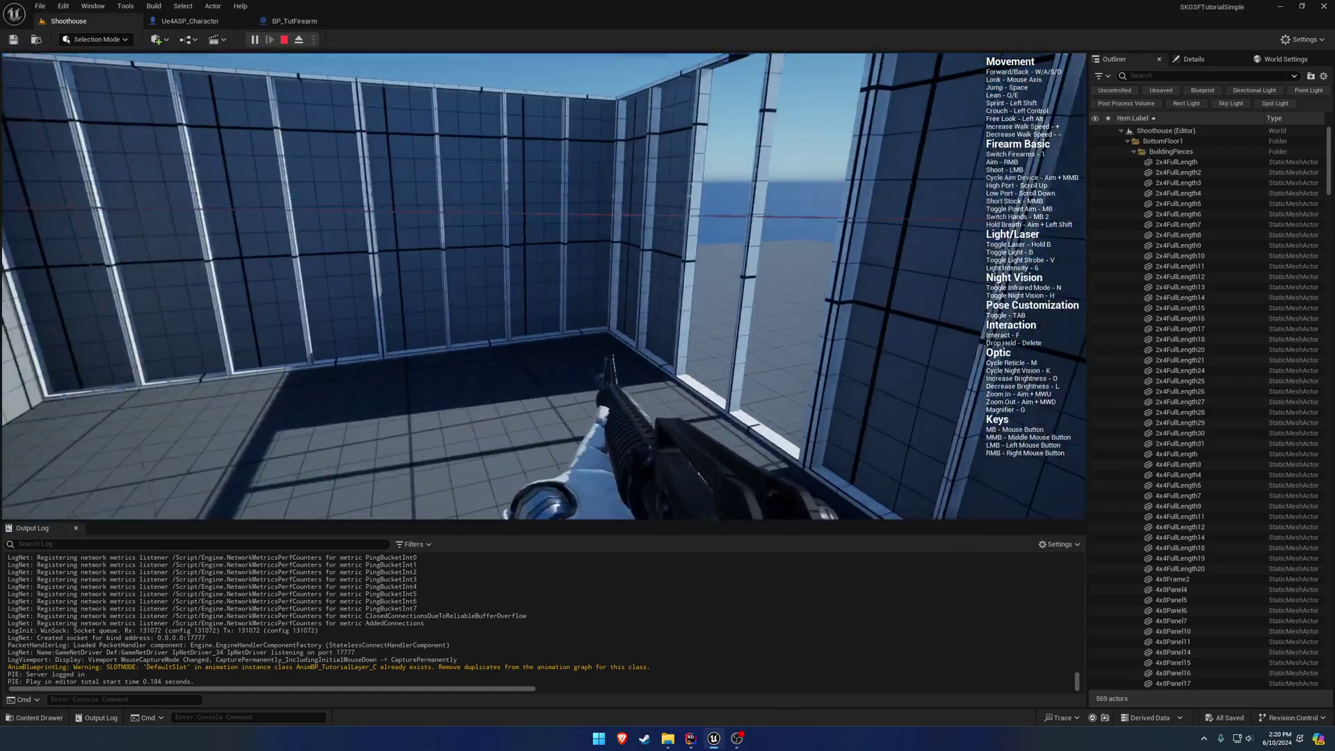
right_click(543, 286)
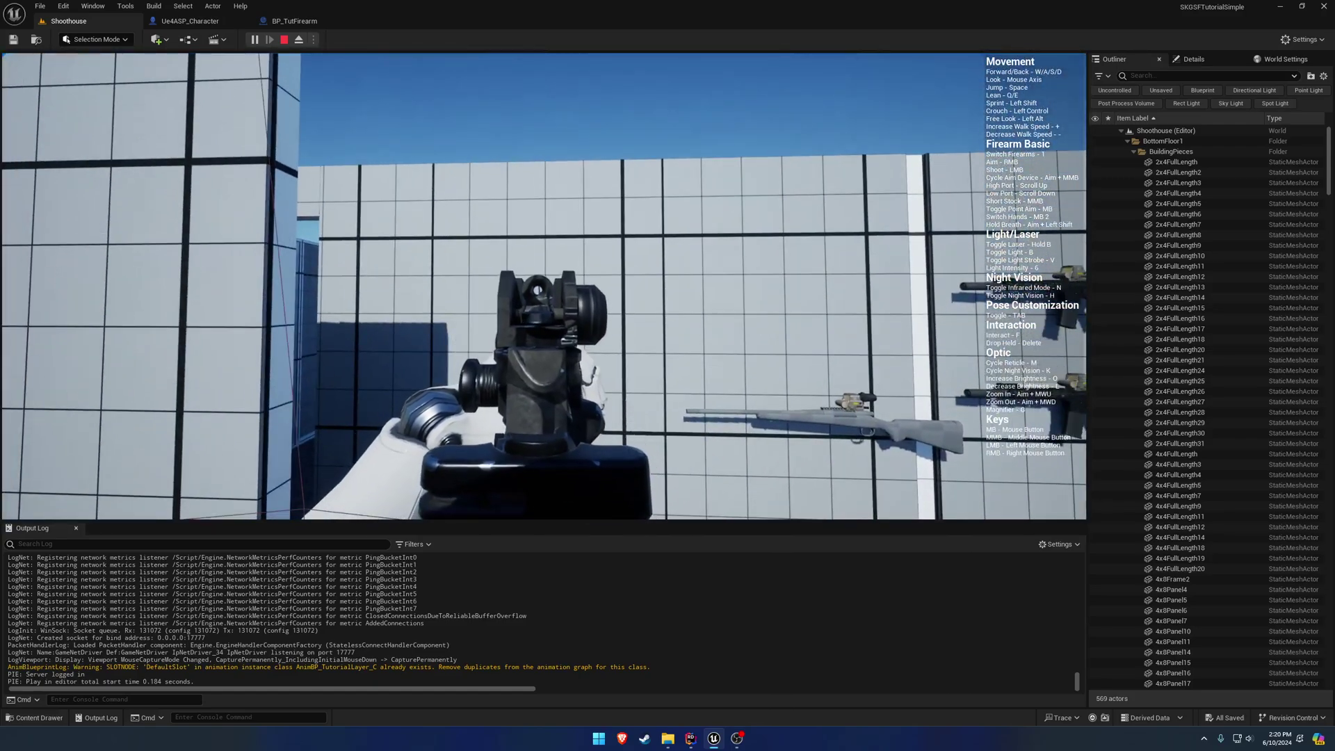
right_click(543, 286)
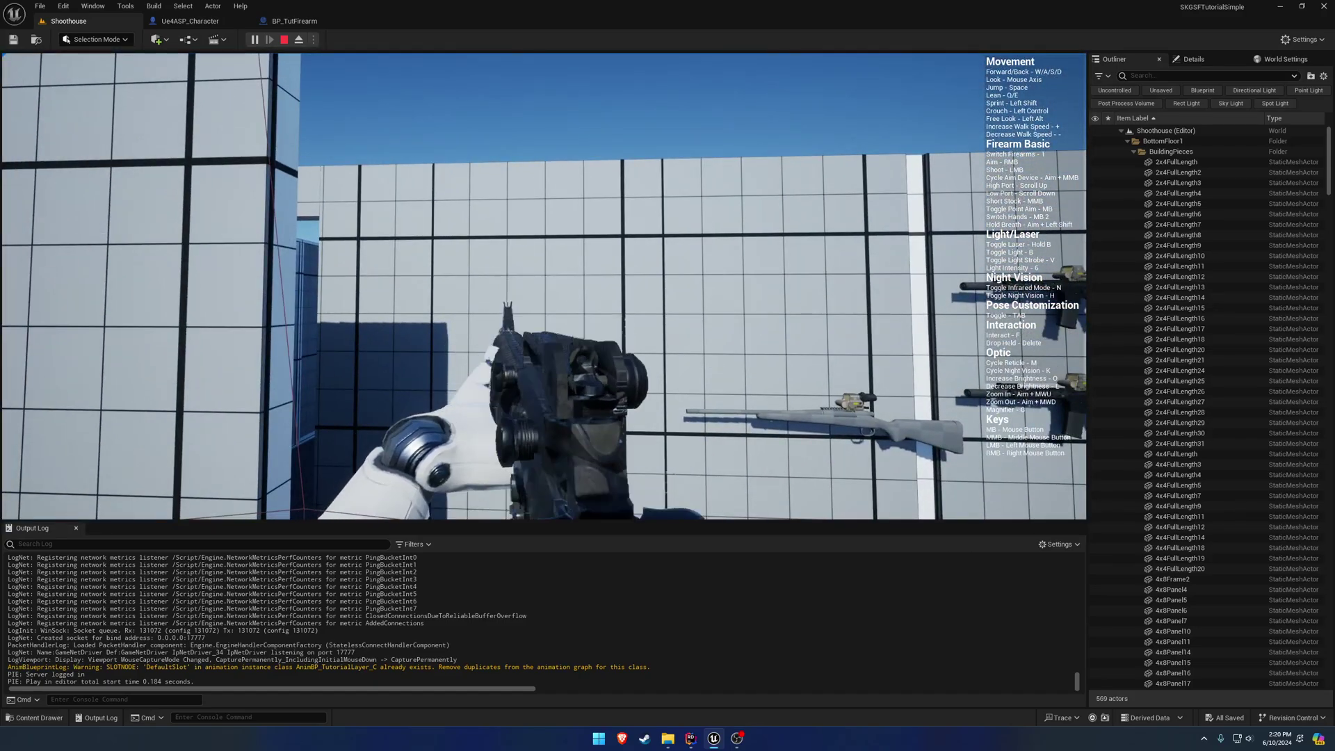
key("Escape")
Set Deadzone Aiming Disable Interpolation Speed to 2 in BP_TutFirearm's deadzone settings, and save the blueprint.
left_click(294, 21)
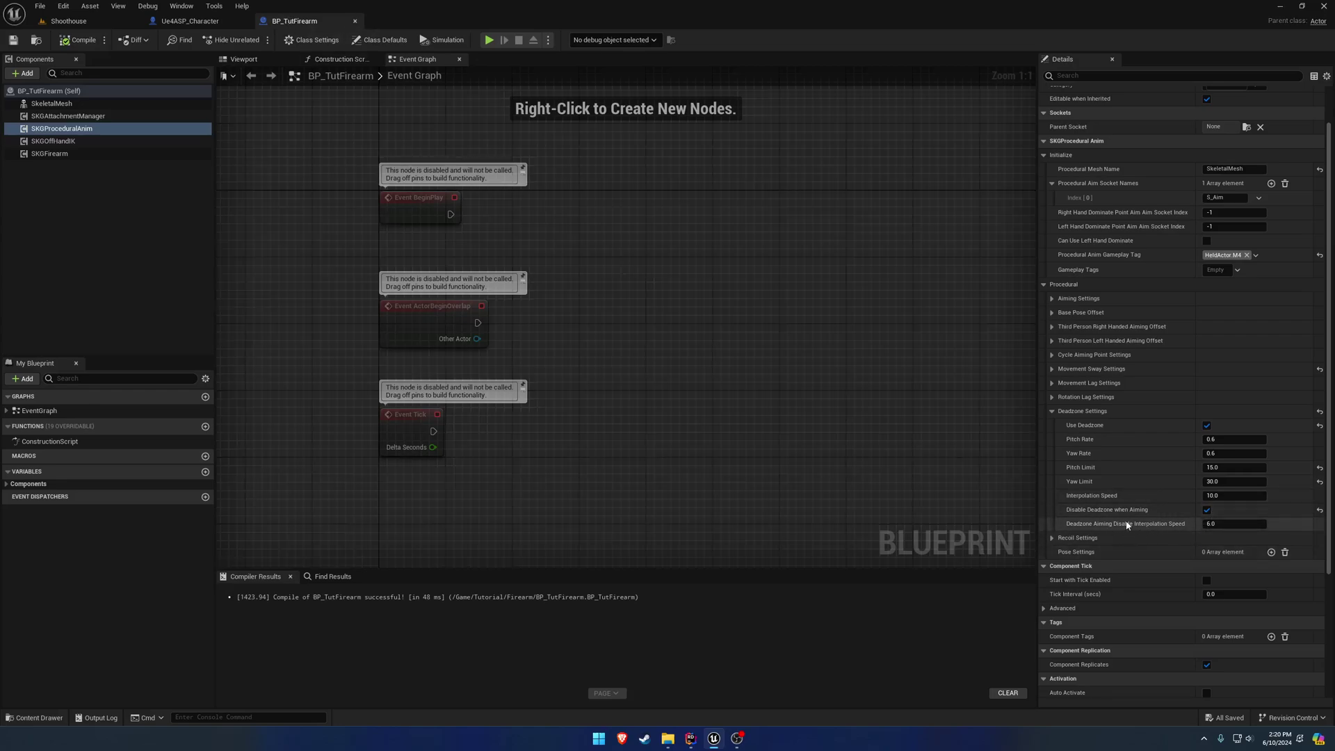
type("2")
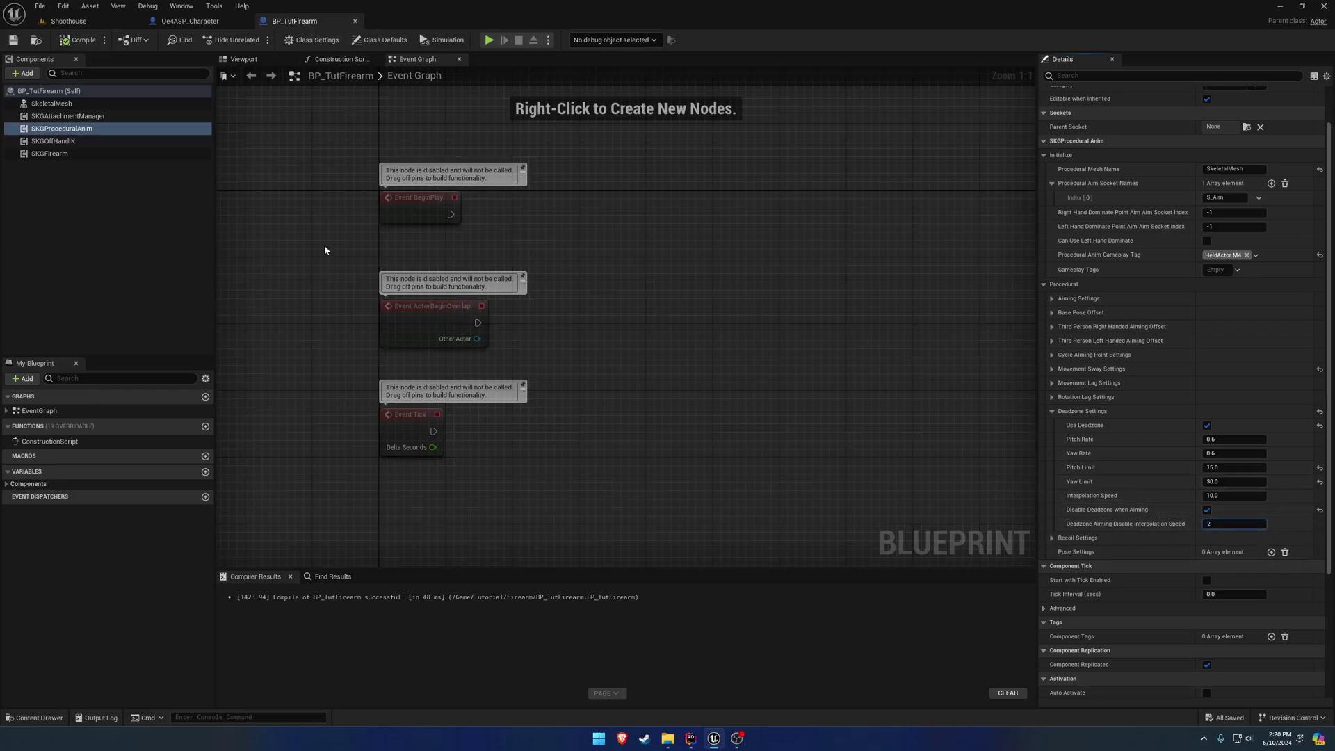
left_click(15, 41)
Play-test the Shoothouse level, aiming from different deadzone offsets to check the slower aiming interpolation.
left_click(70, 22)
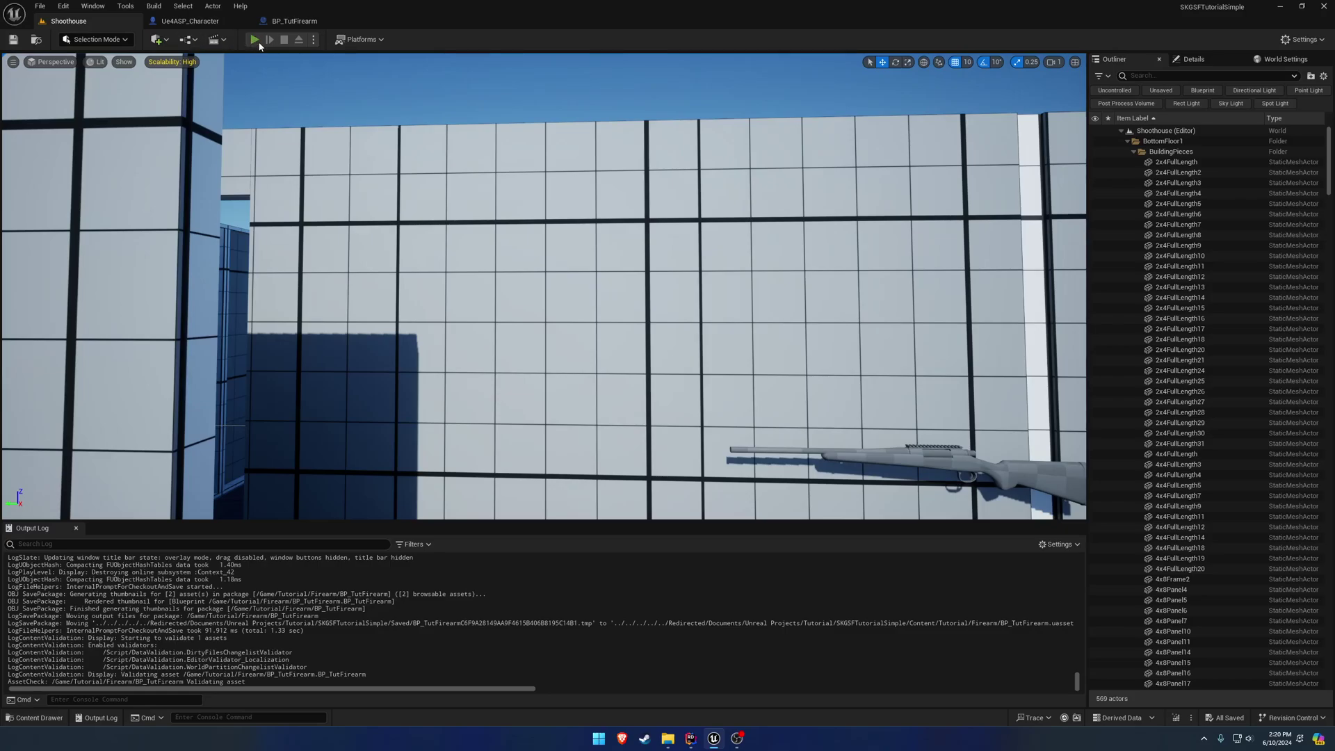
left_click(256, 41)
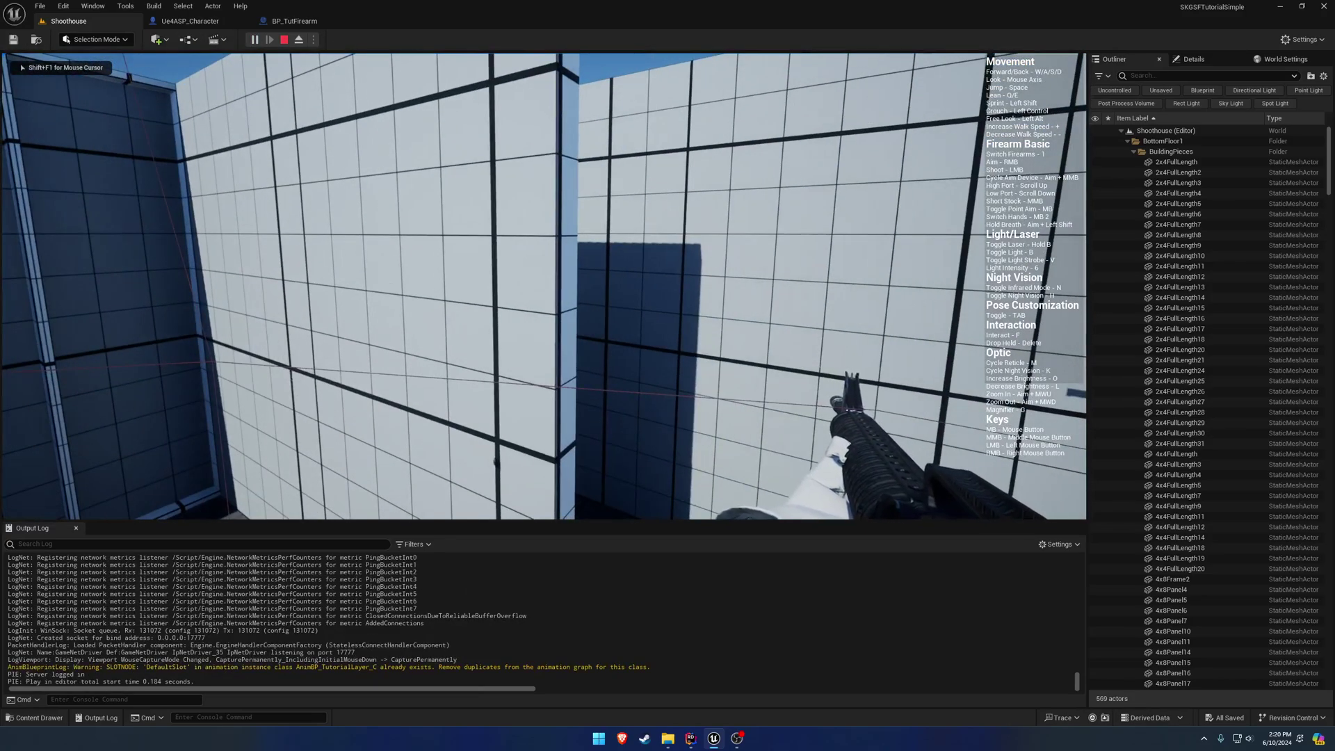
right_click(545, 286)
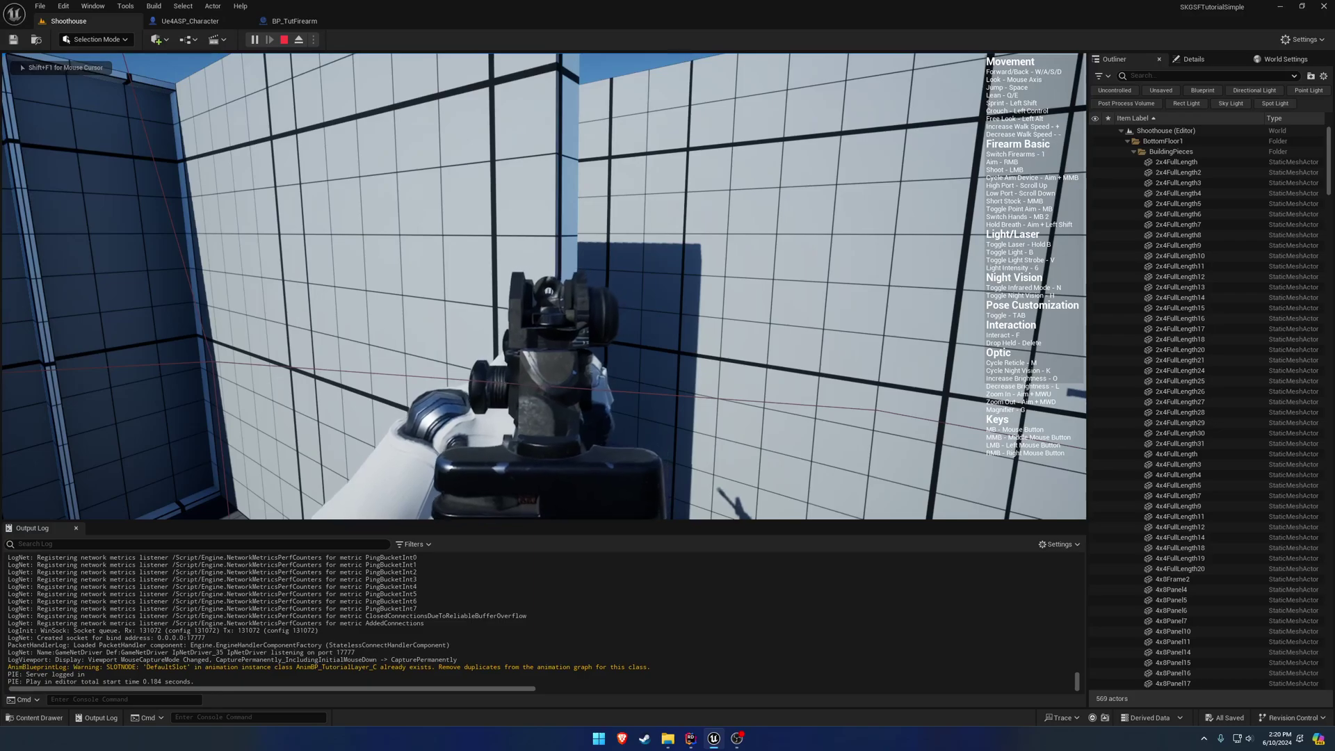
right_click(544, 286)
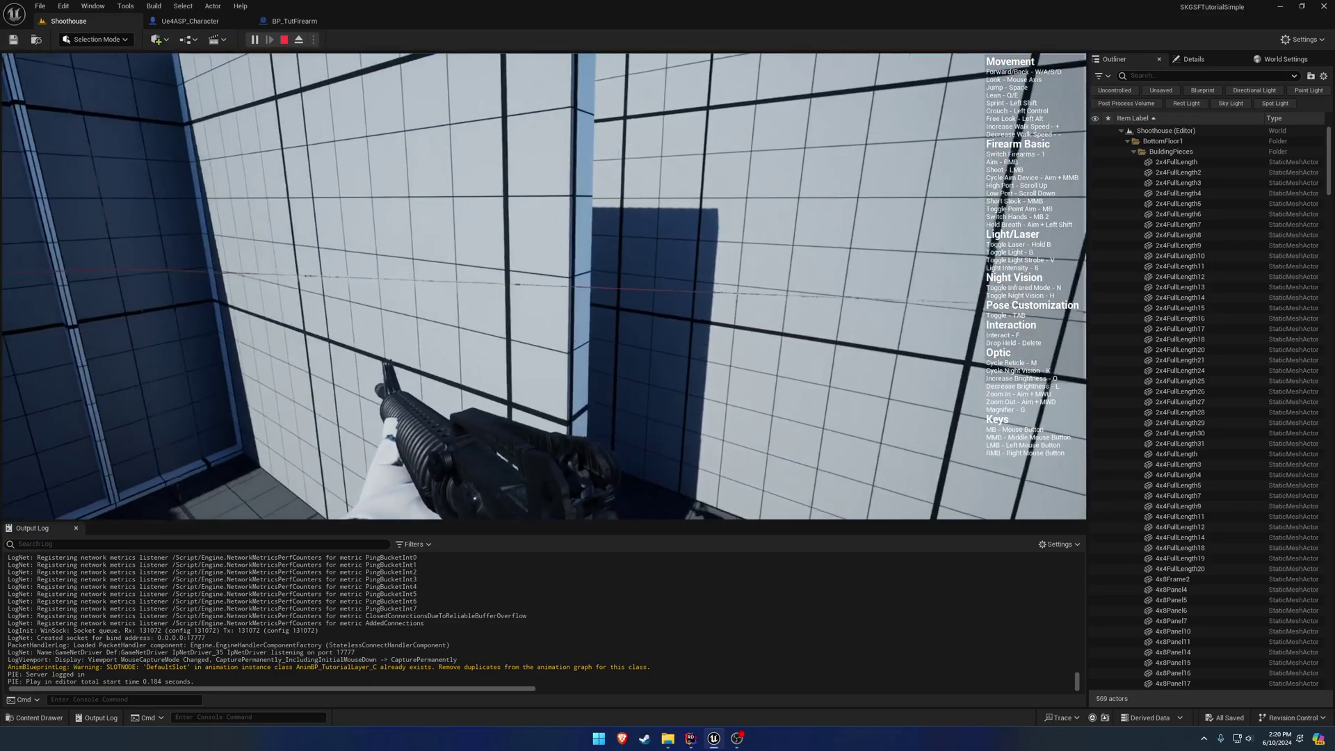
right_click(543, 286)
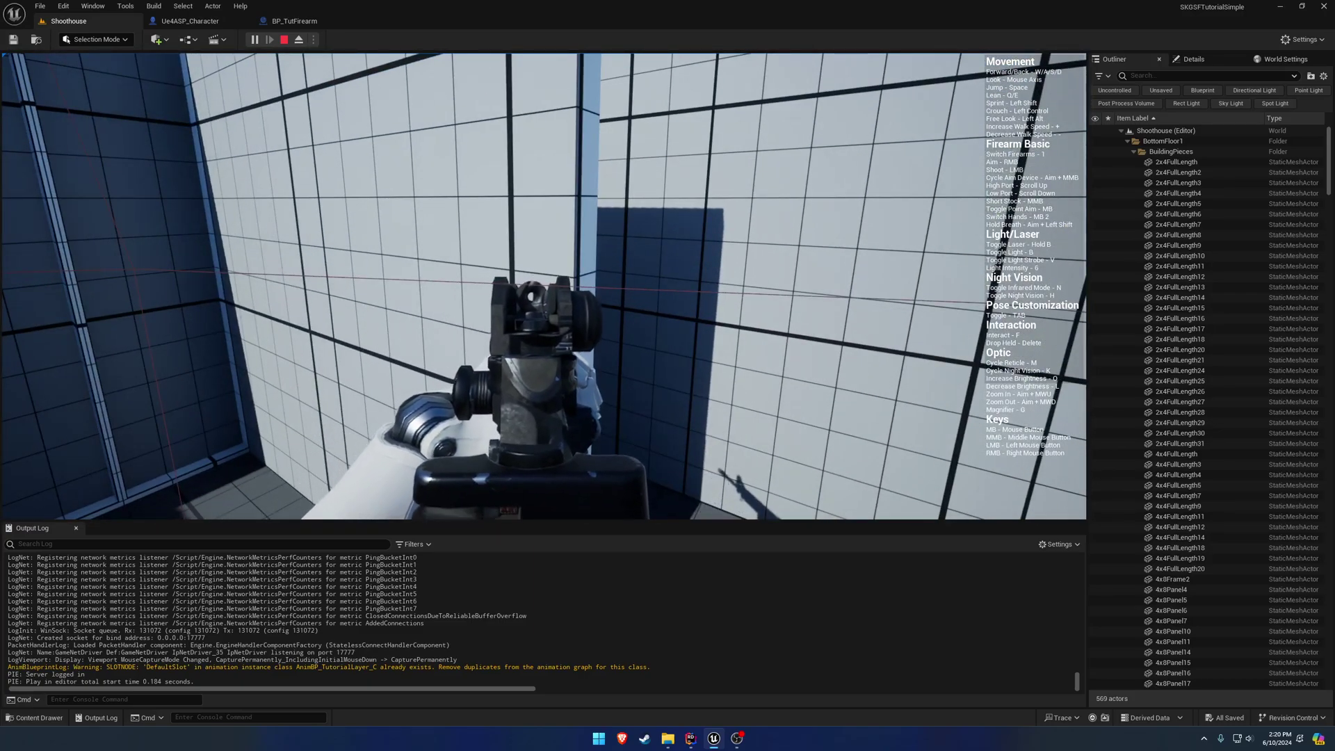
key("Escape")
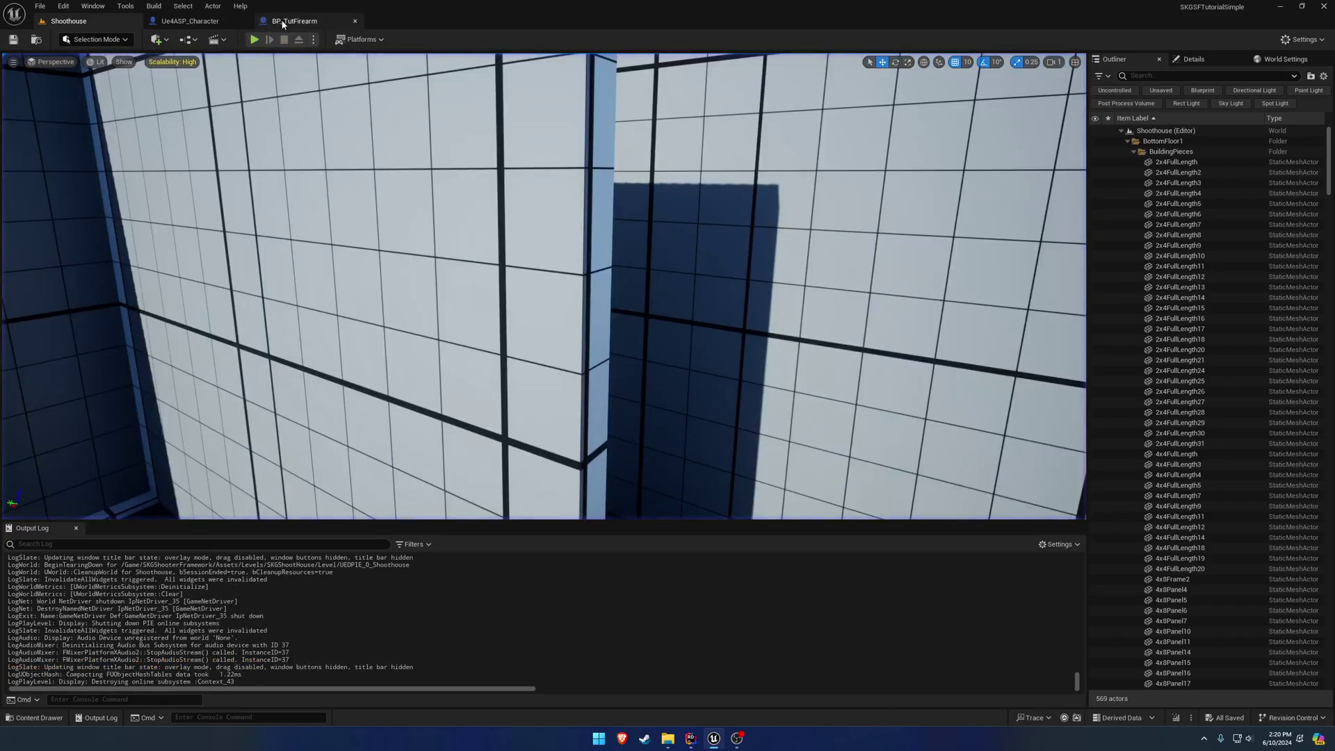
Reset Disable Deadzone when Aiming and its interpolation speed to their defaults in BP_TutFirearm's deadzone settings.
left_click(283, 21)
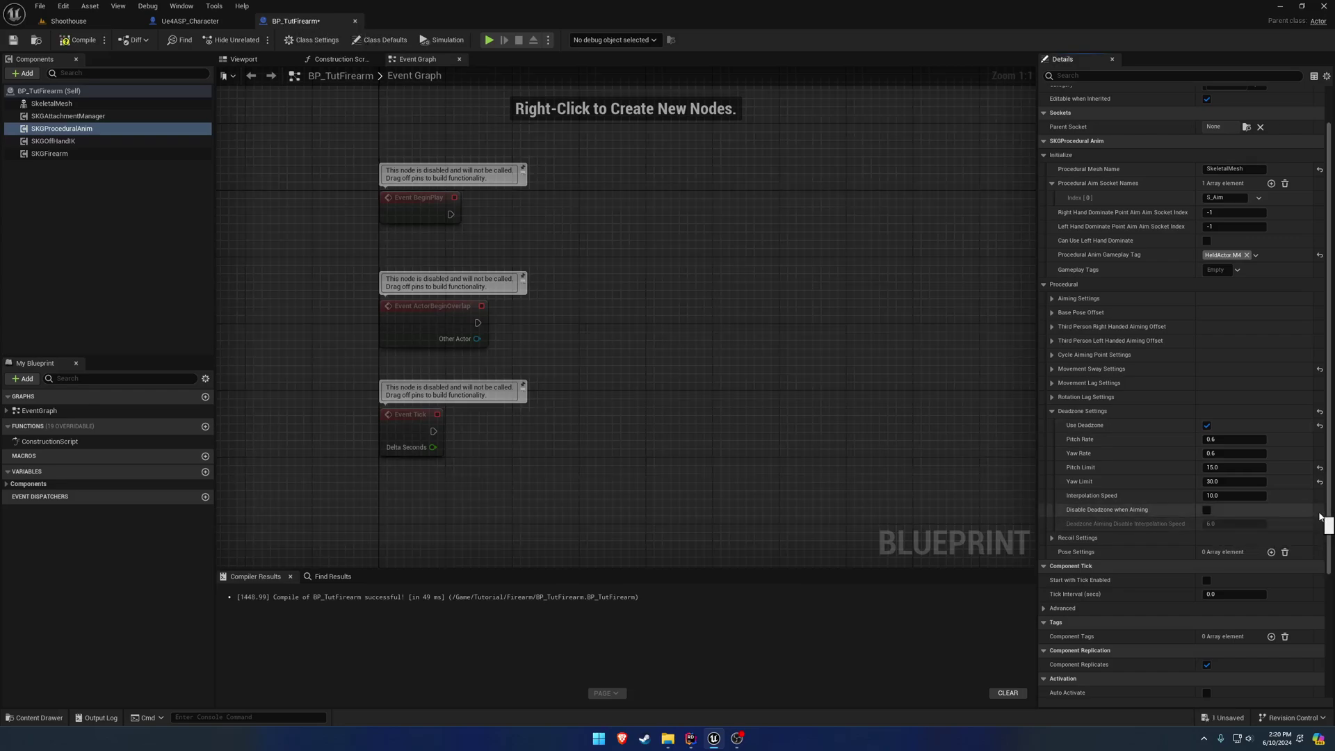